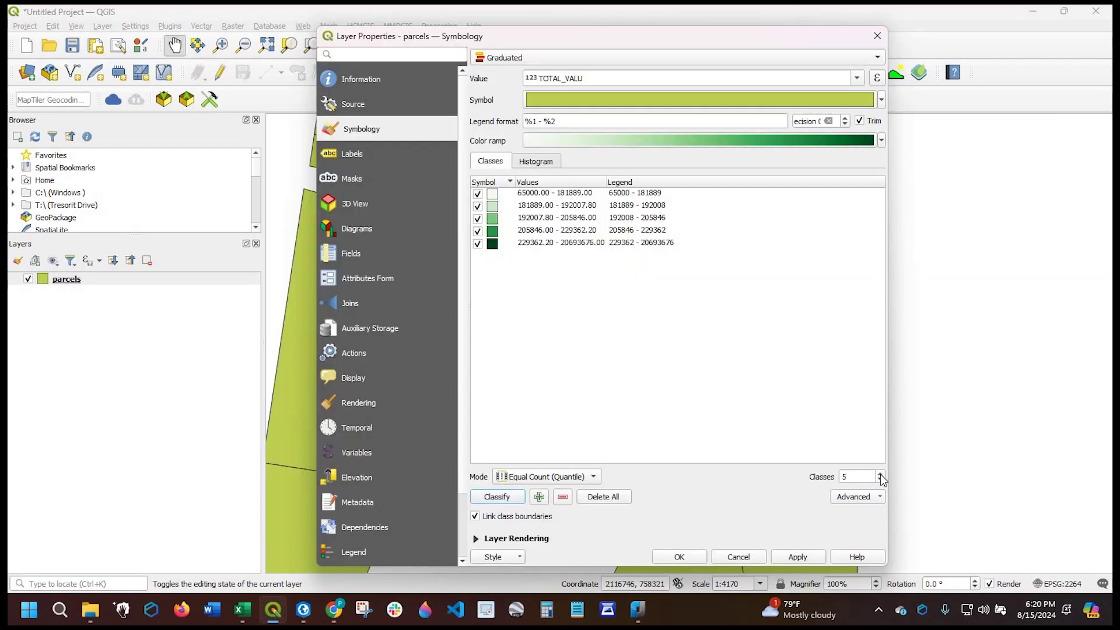
# Lower the graduated TOTAL_VALU classes to 5, apply and close properties, then recentre the map
pyautogui.click(880, 474)
pyautogui.click(880, 474)
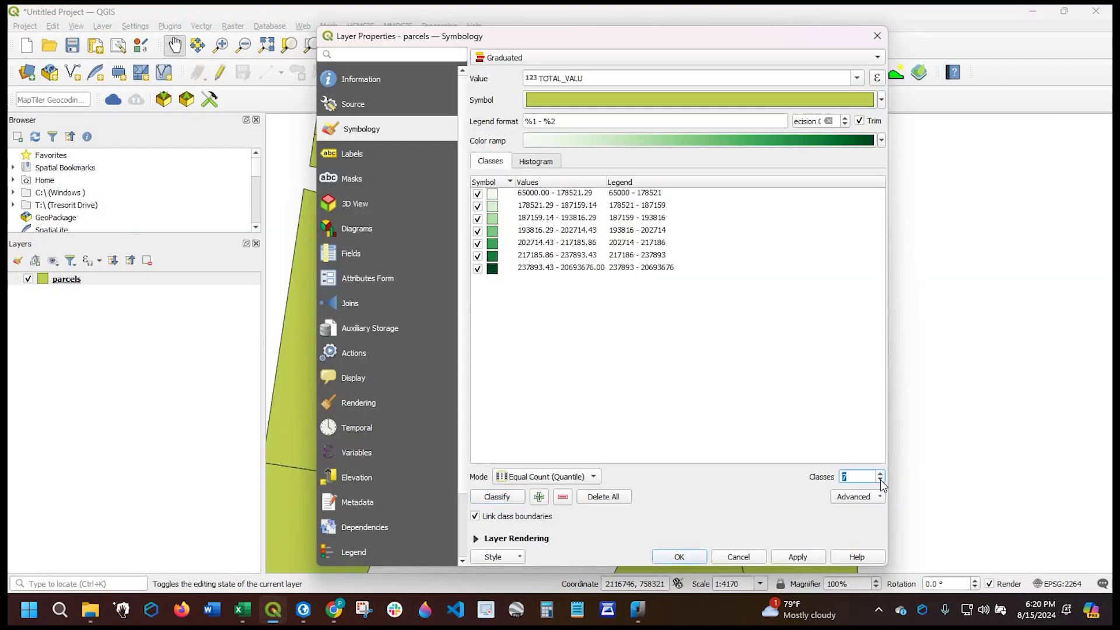
pyautogui.click(880, 479)
pyautogui.click(879, 479)
pyautogui.click(807, 556)
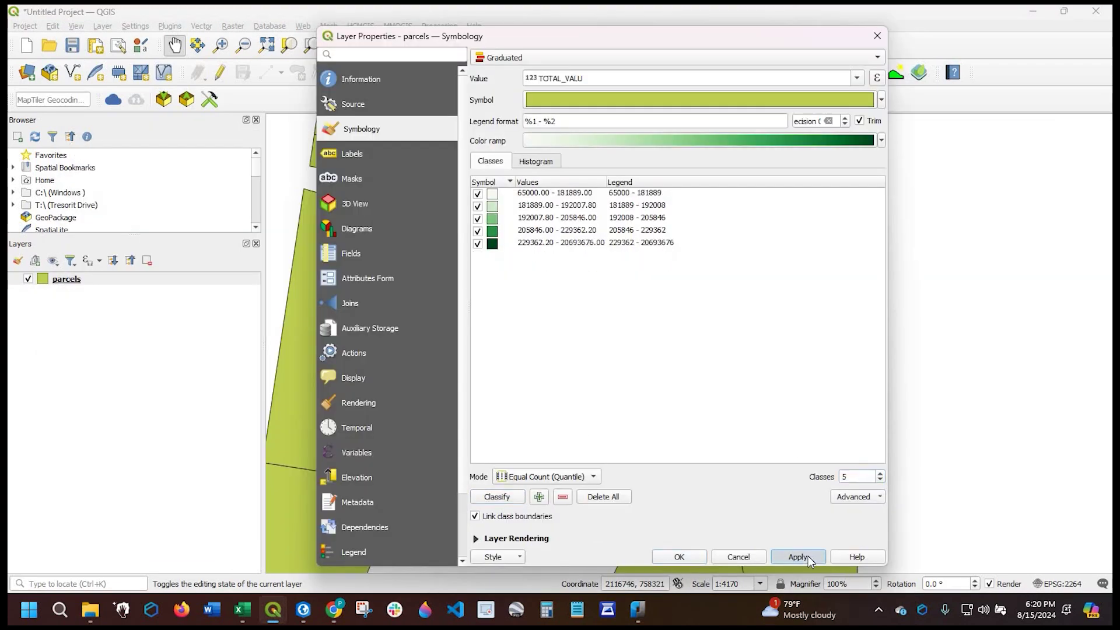
pyautogui.click(679, 555)
pyautogui.moveTo(614, 233); pyautogui.dragTo(562, 175)
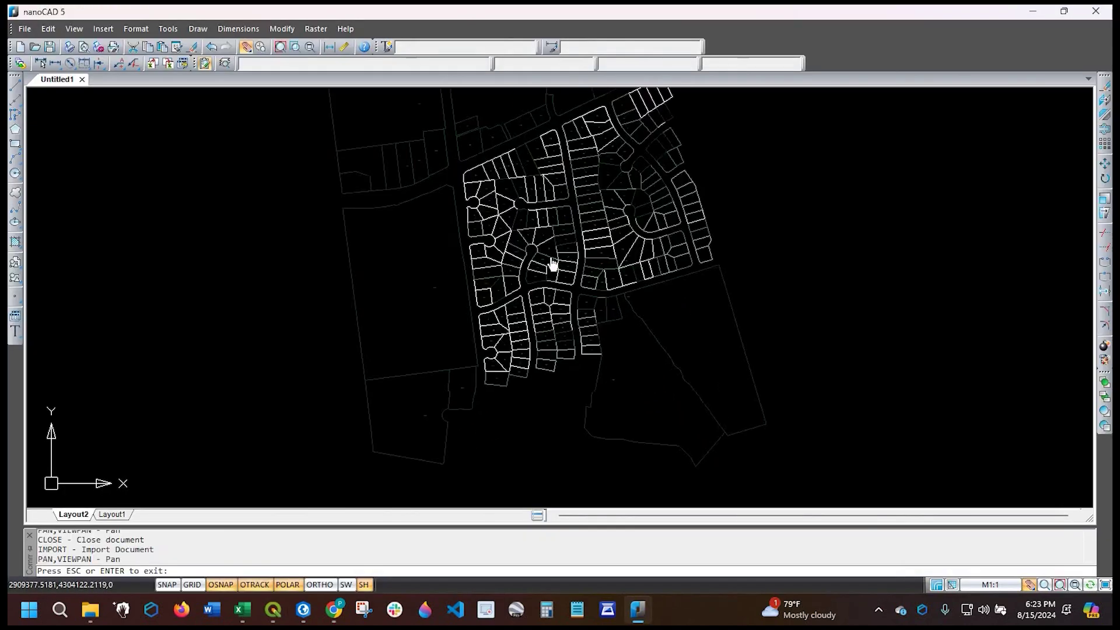
pyautogui.scroll(10, 553, 264)
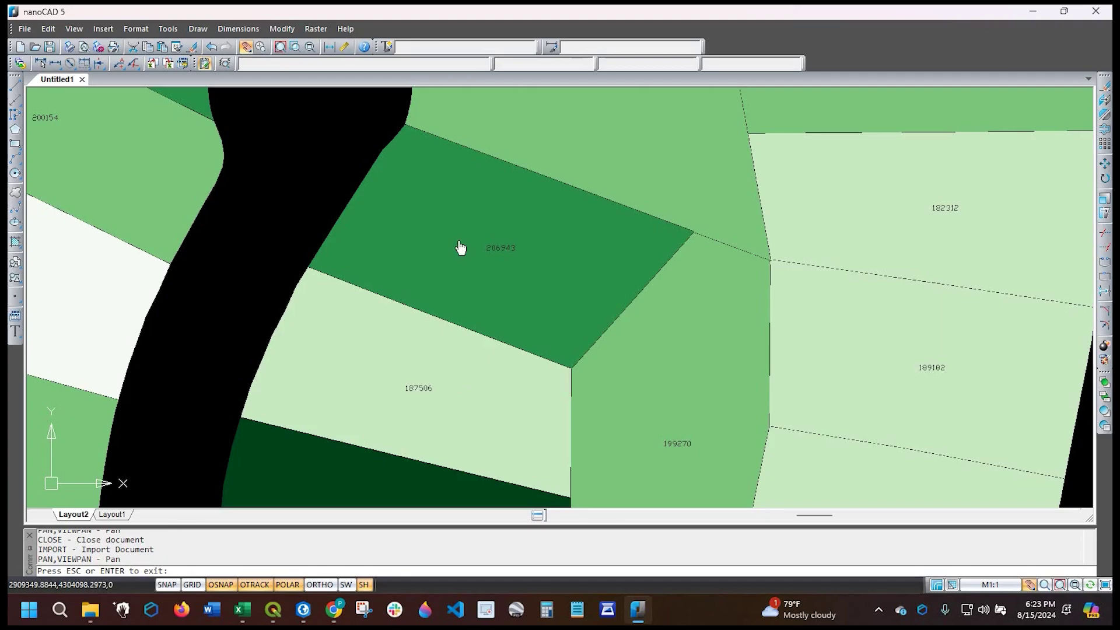
pyautogui.scroll(-6, 461, 248)
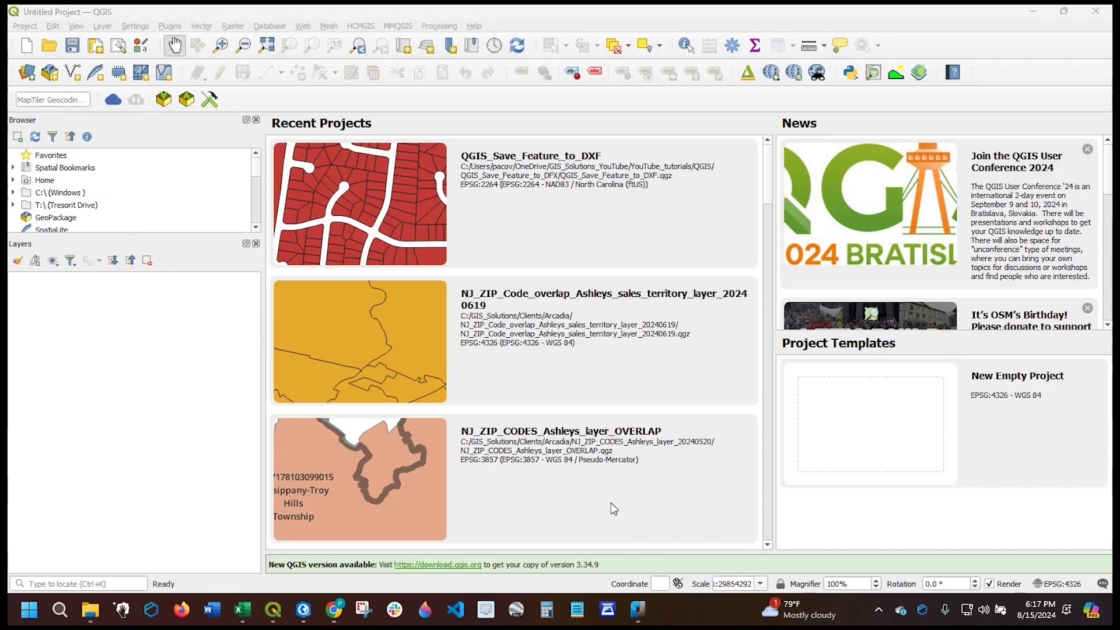
# Add parcels.shp as a vector layer and zoom in on the parcels
pyautogui.click(99, 28)
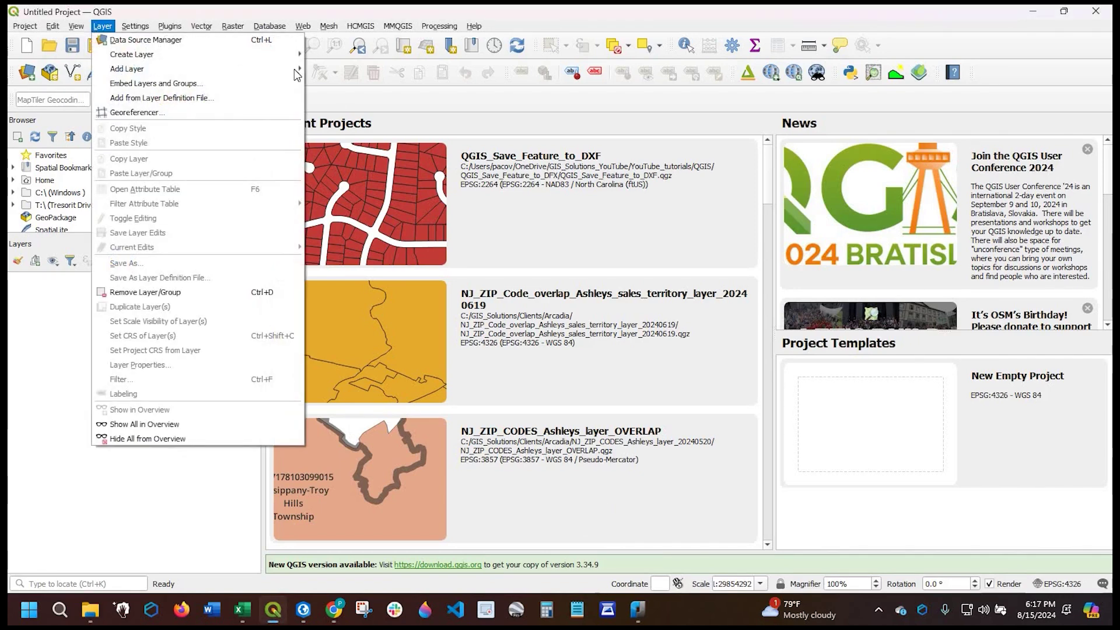
pyautogui.moveTo(263, 68)
pyautogui.click(376, 75)
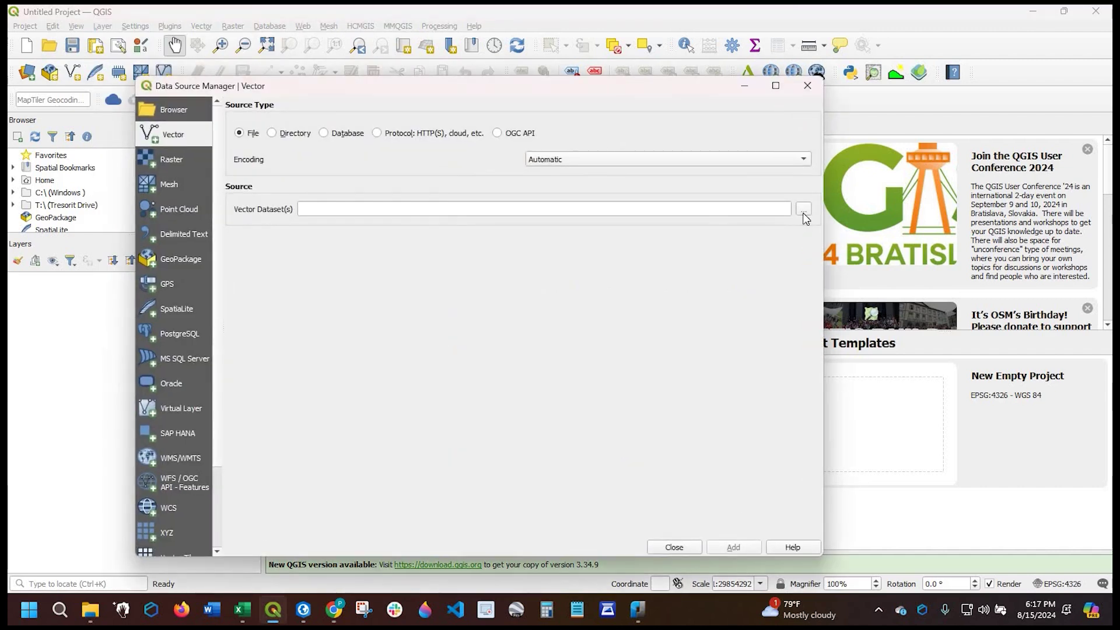
pyautogui.click(804, 212)
pyautogui.click(312, 298)
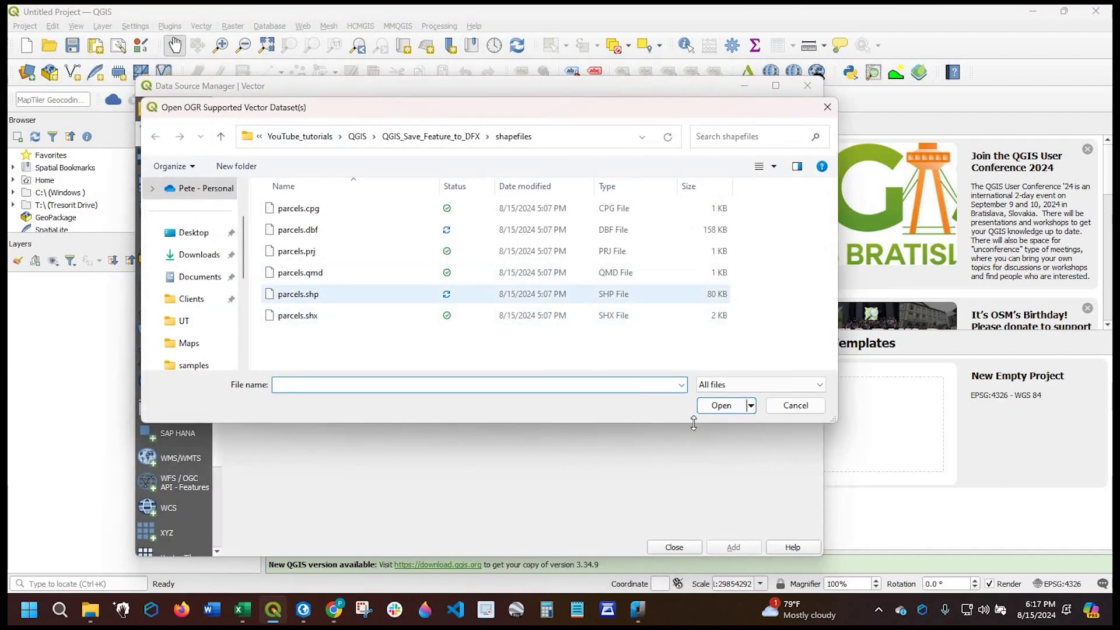
pyautogui.press('Return')
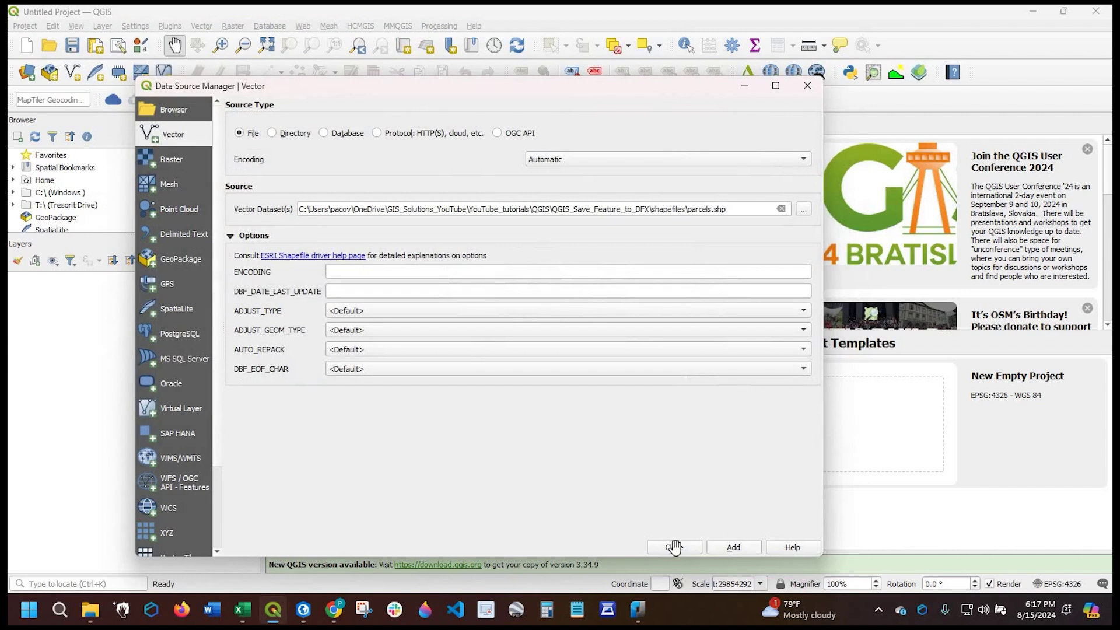
pyautogui.click(733, 547)
pyautogui.press('Escape')
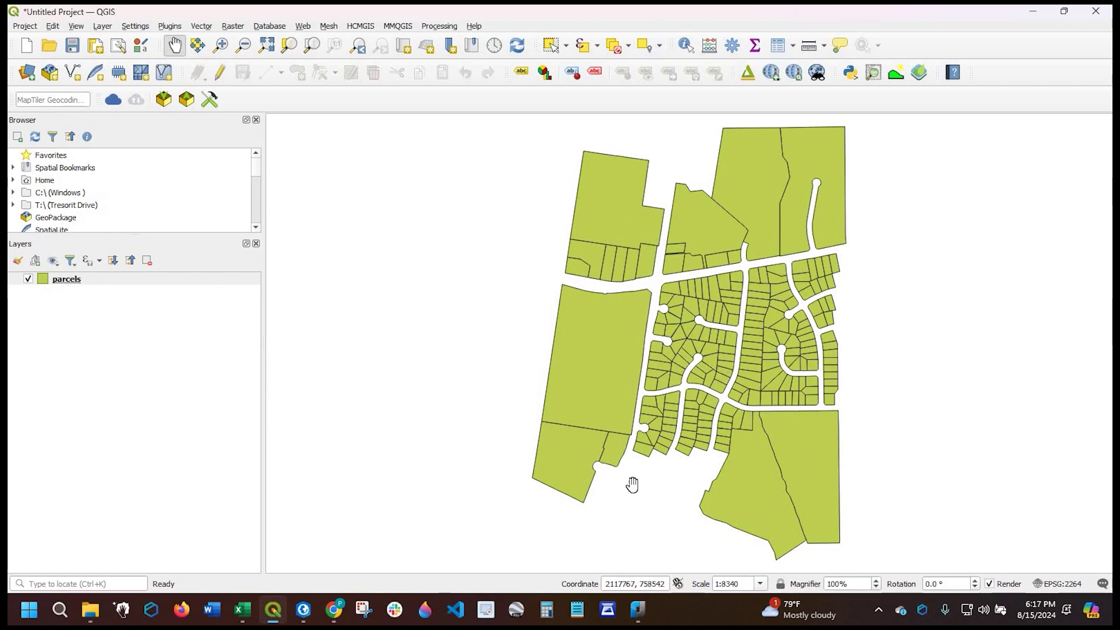
pyautogui.moveTo(607, 399); pyautogui.dragTo(500, 383)
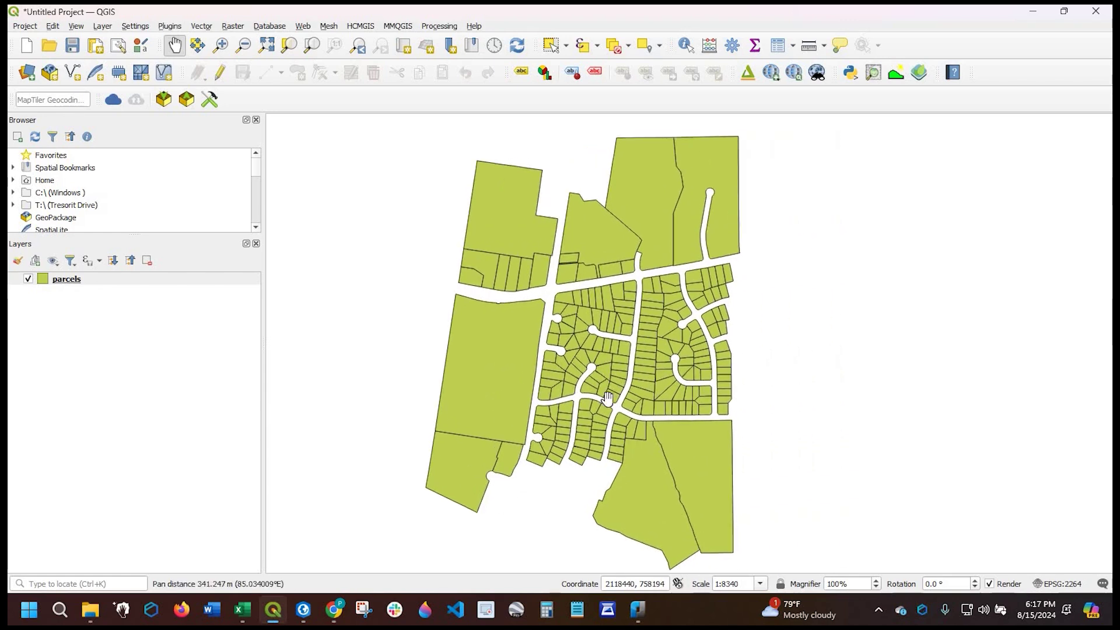
pyautogui.press('pageup')
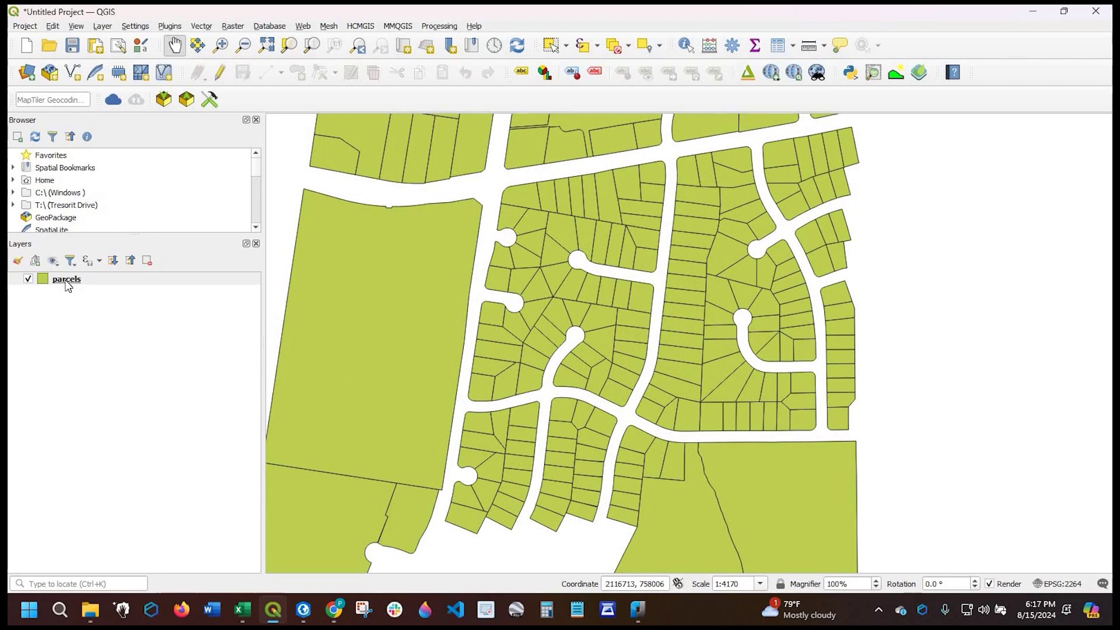
pyautogui.rightClick(66, 283)
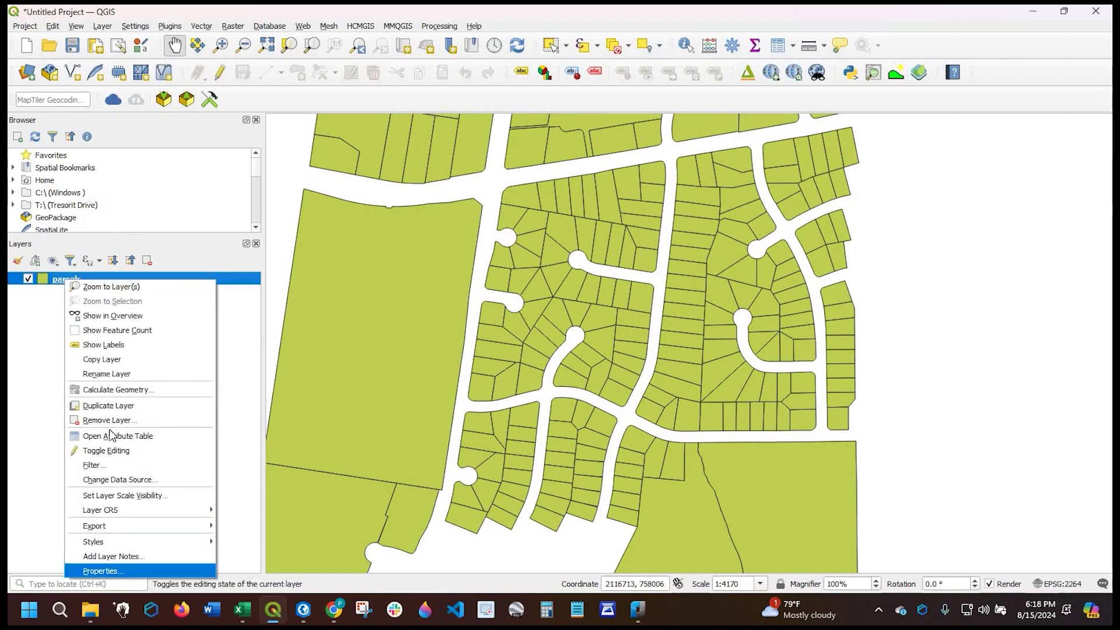
pyautogui.click(198, 436)
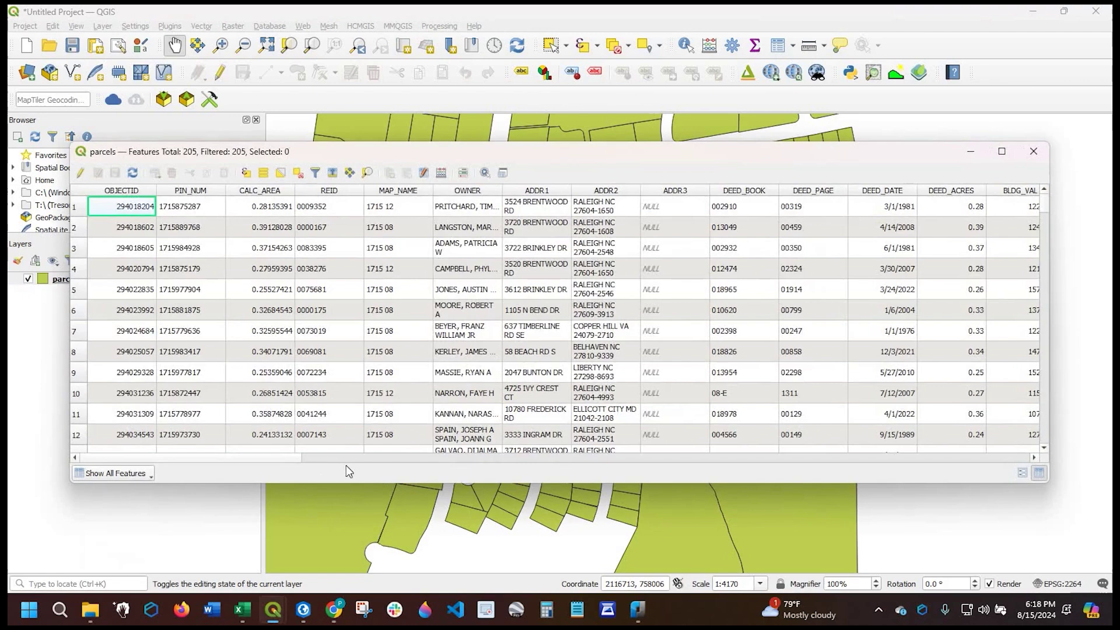
pyautogui.hscroll(3, 533, 254)
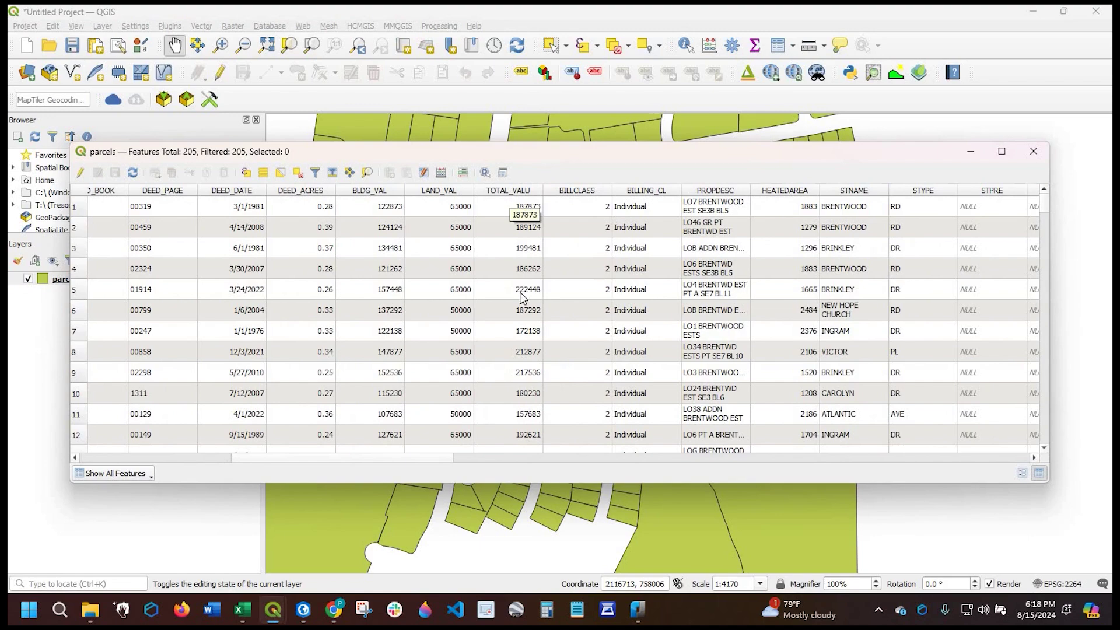
pyautogui.click(1034, 152)
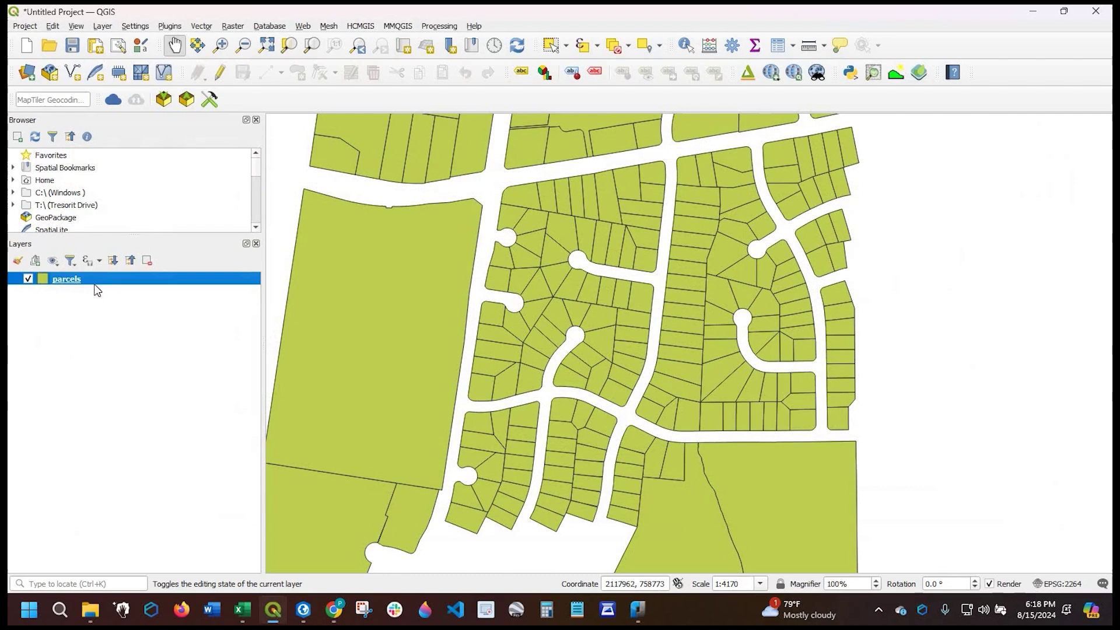
# Open the parcels layer properties and change the Symbology renderer from Single Symbol to Graduated
pyautogui.rightClick(95, 284)
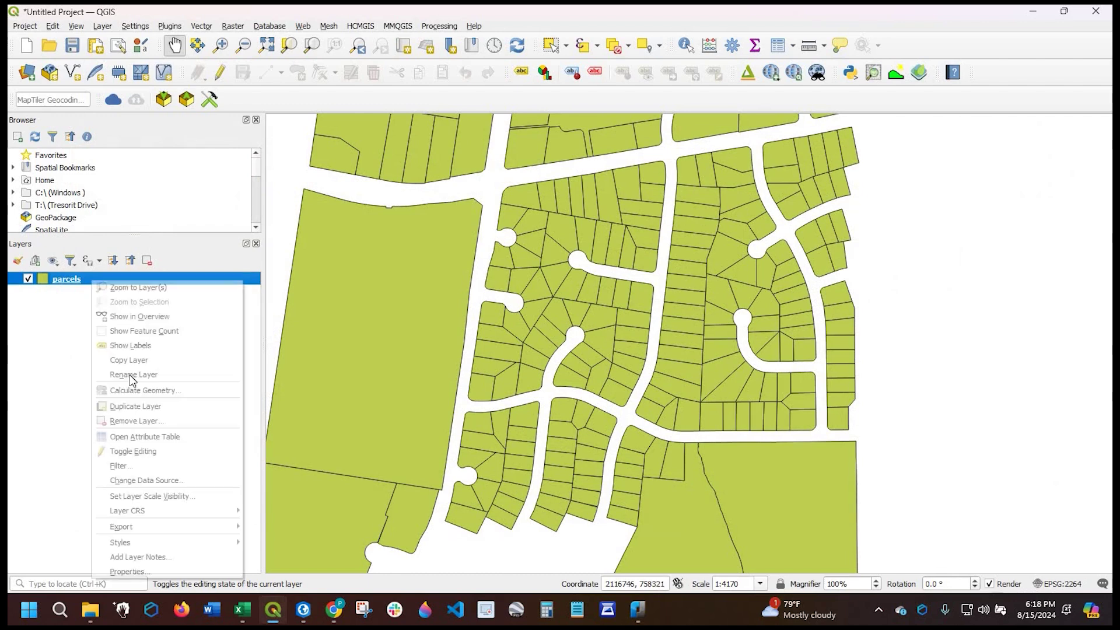
pyautogui.click(128, 570)
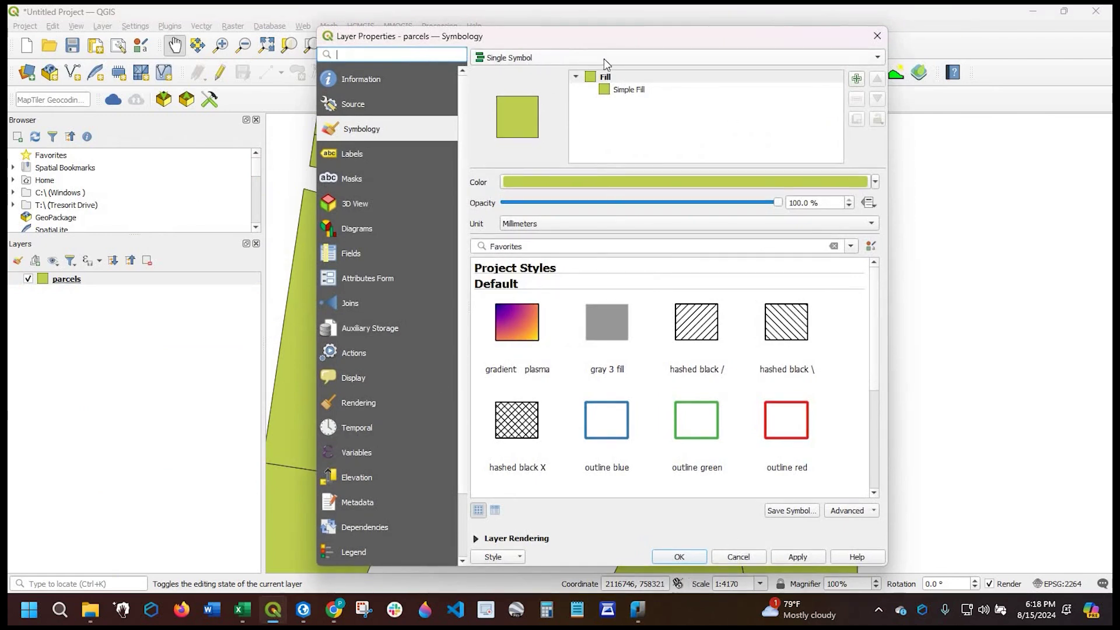
pyautogui.click(878, 58)
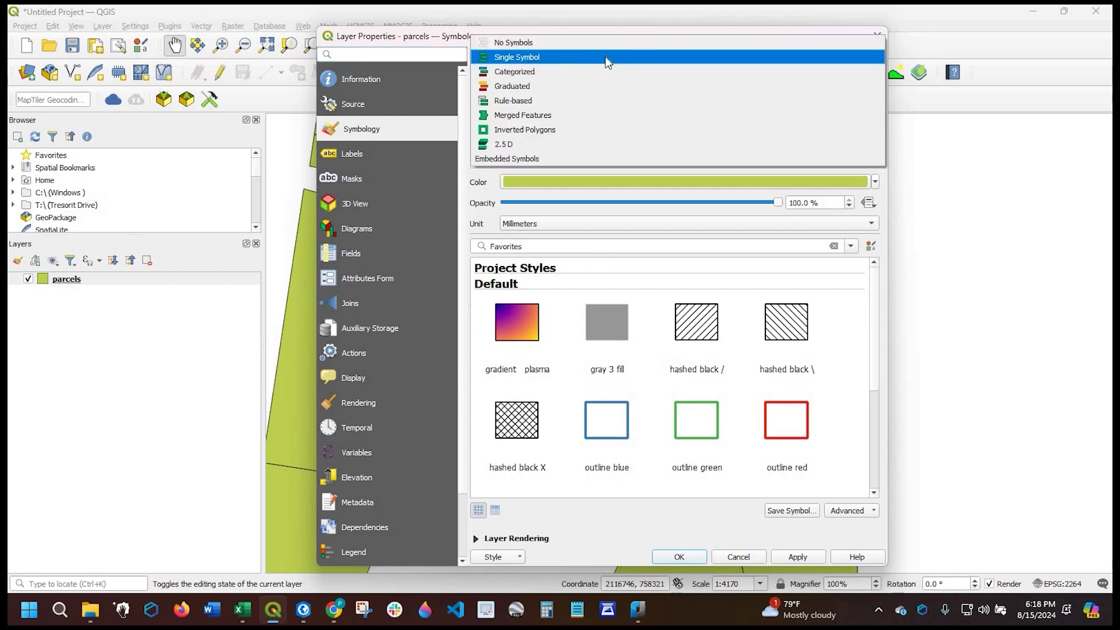
pyautogui.click(524, 93)
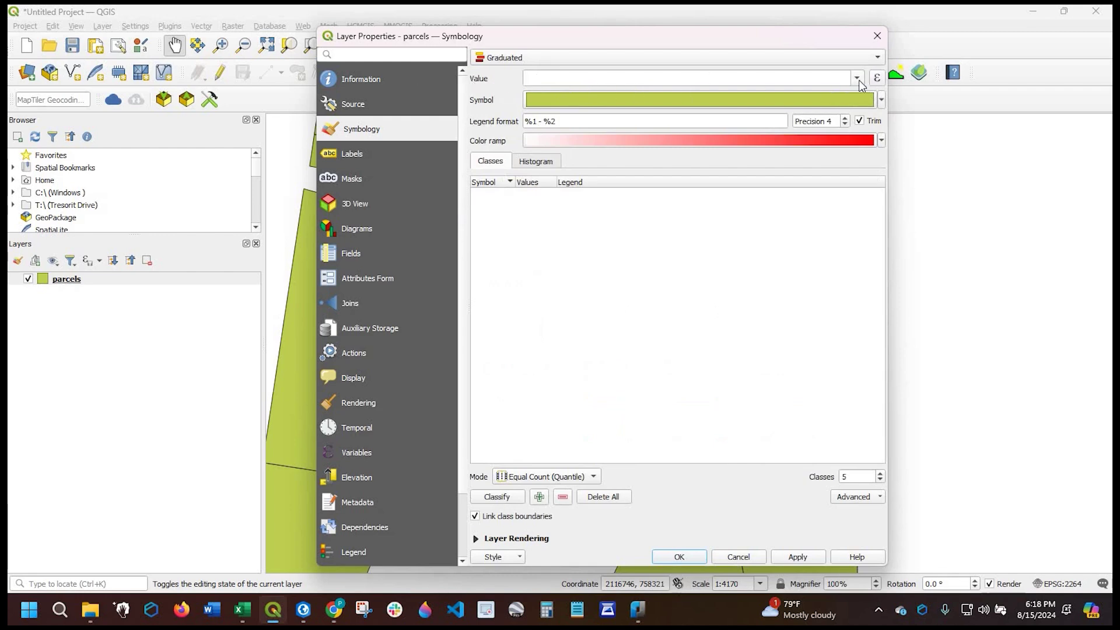
# Classify by TOTAL_VALU with the Greens ramp, cleared legend format, and Equal Count (Quantile) mode
pyautogui.click(821, 79)
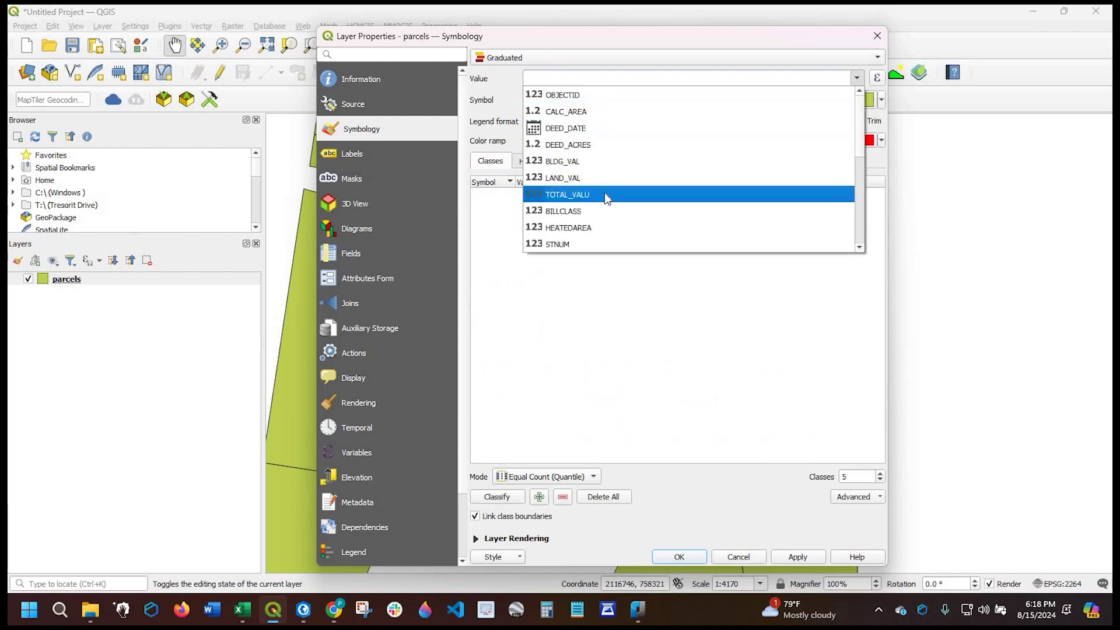
pyautogui.click(601, 194)
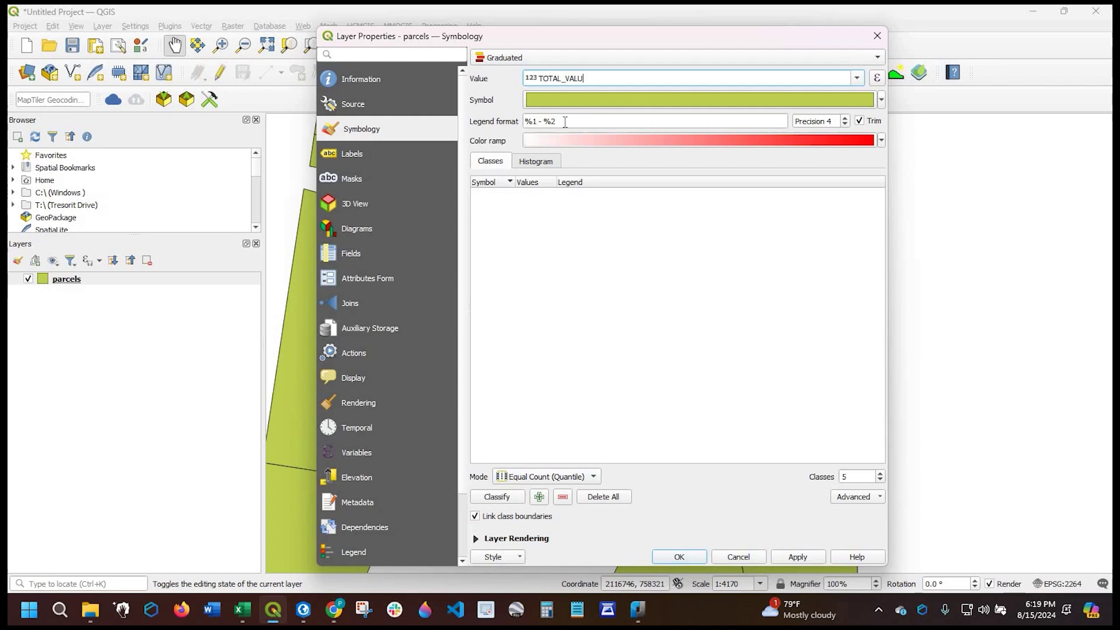
pyautogui.moveTo(520, 122); pyautogui.dragTo(669, 127)
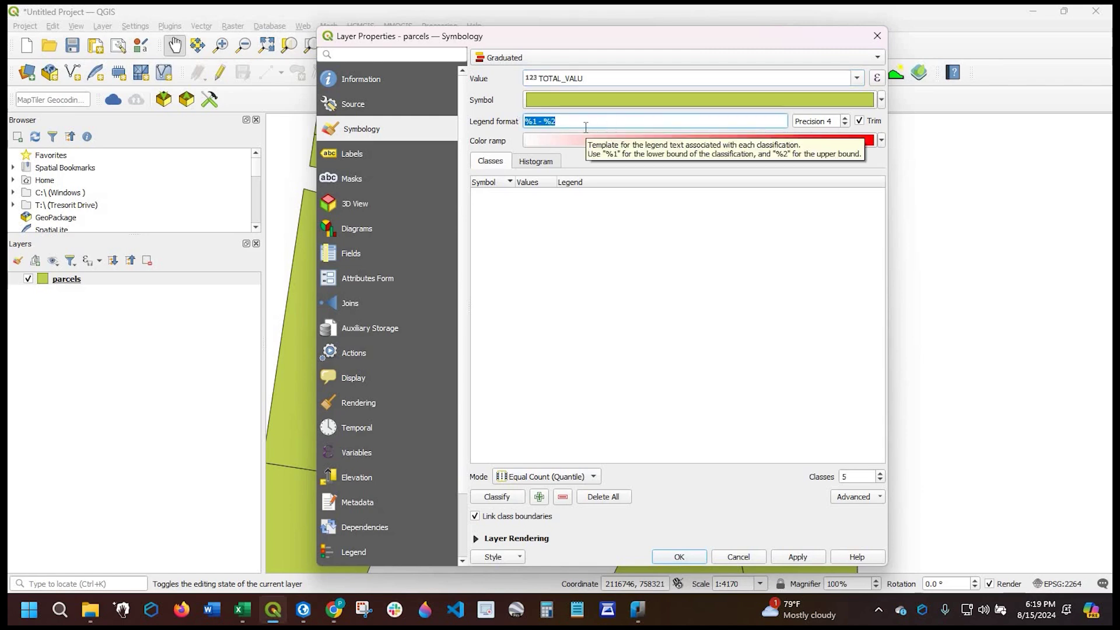
pyautogui.press('BackSpace')
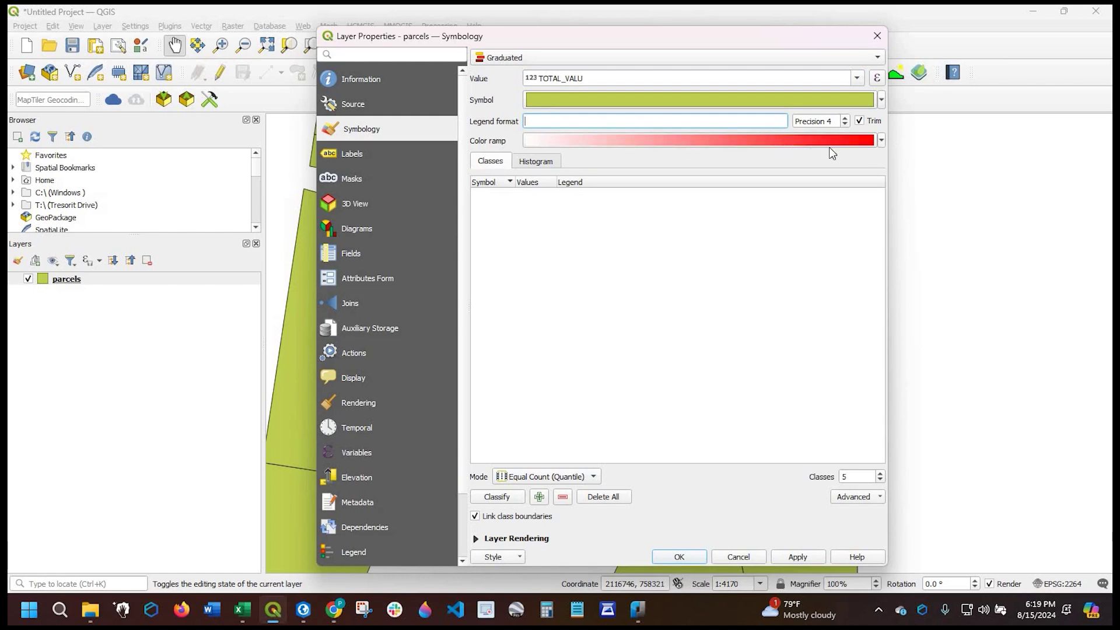
pyautogui.click(881, 141)
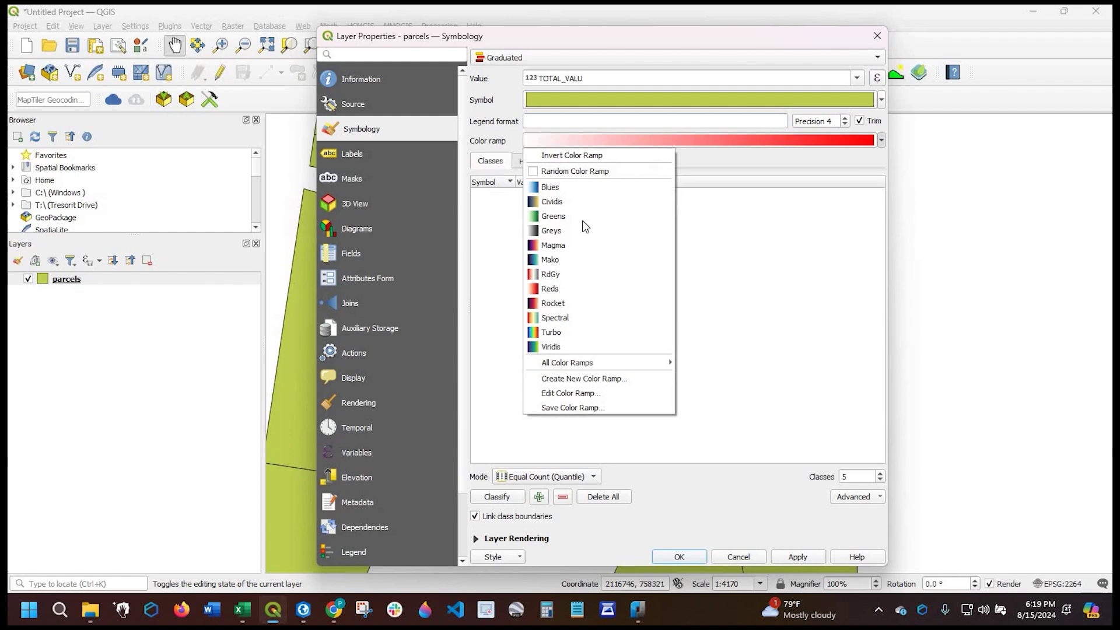
pyautogui.press('Return')
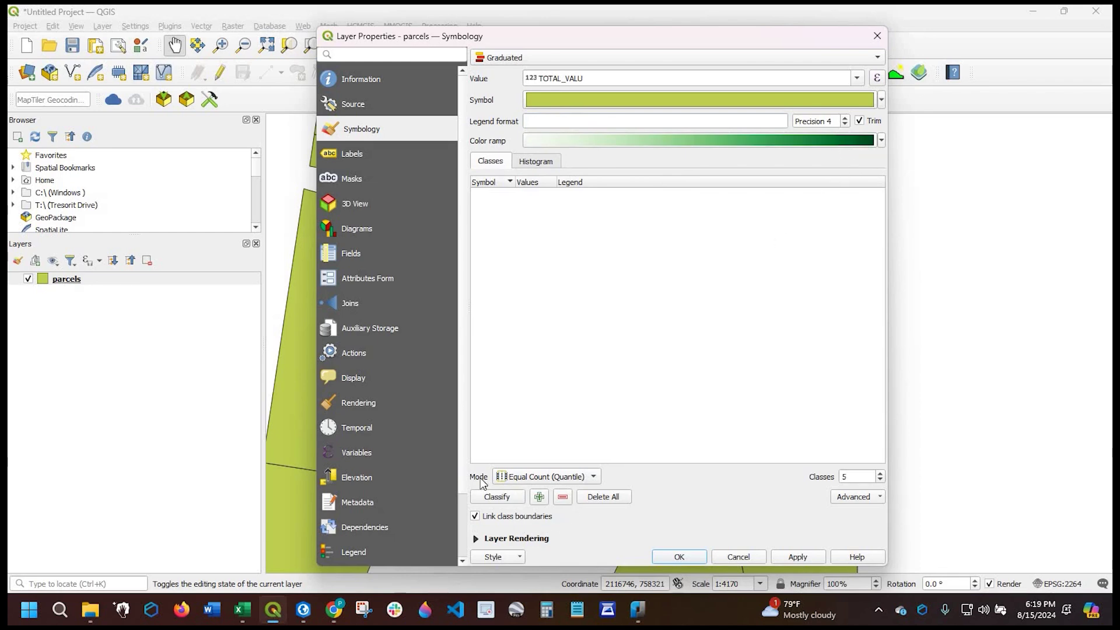
pyautogui.click(594, 482)
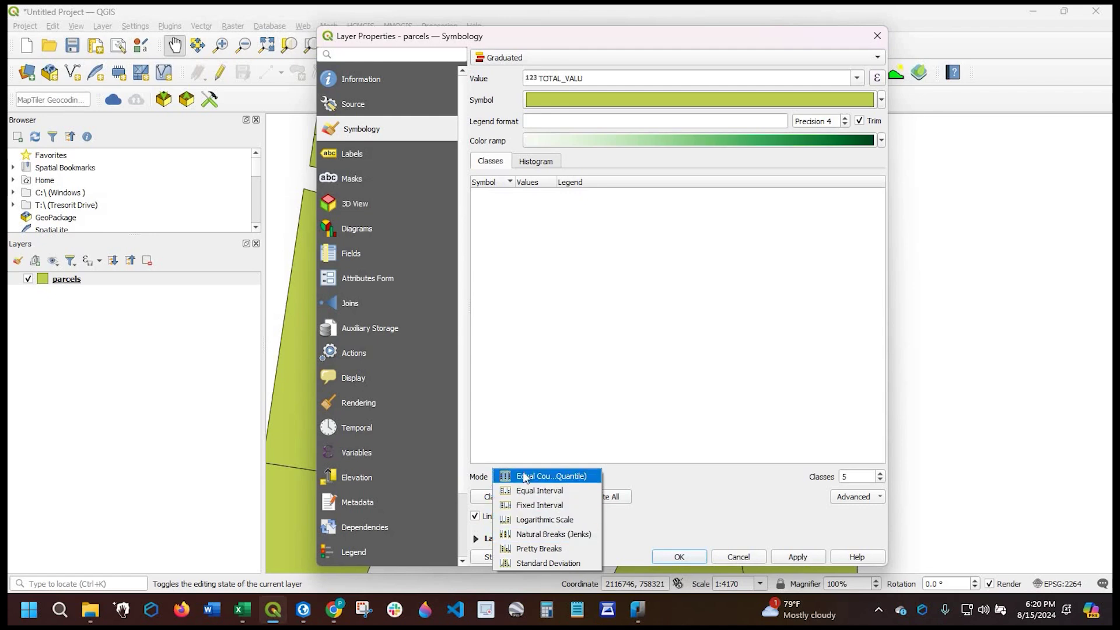
pyautogui.press('Return')
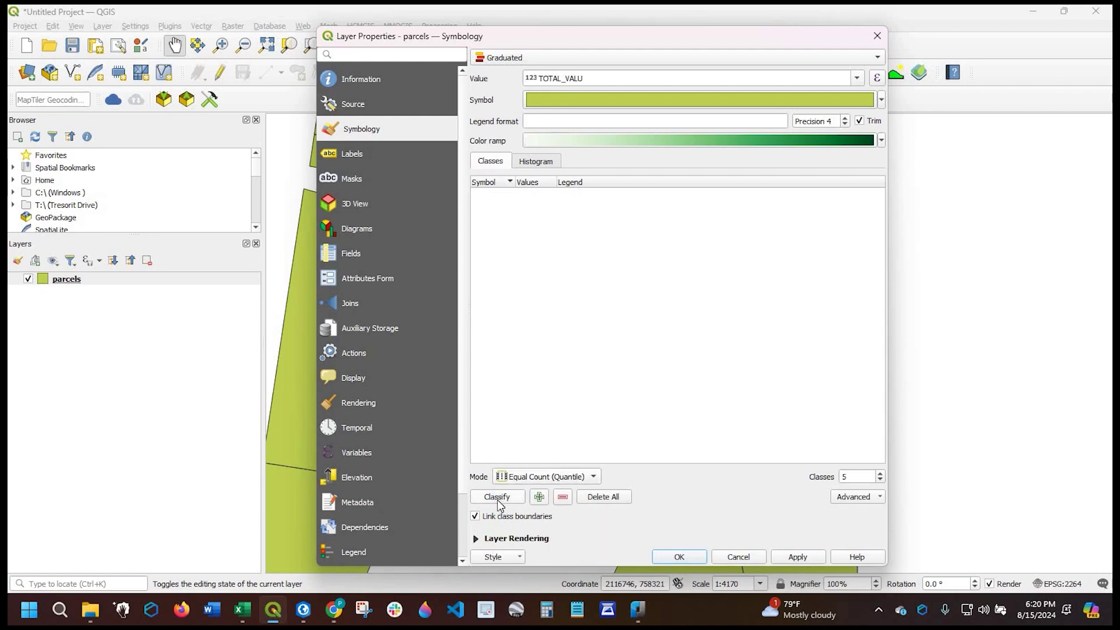
# Generate 5 TOTAL_VALU classes, apply and confirm the symbology, then zoom out
pyautogui.click(498, 501)
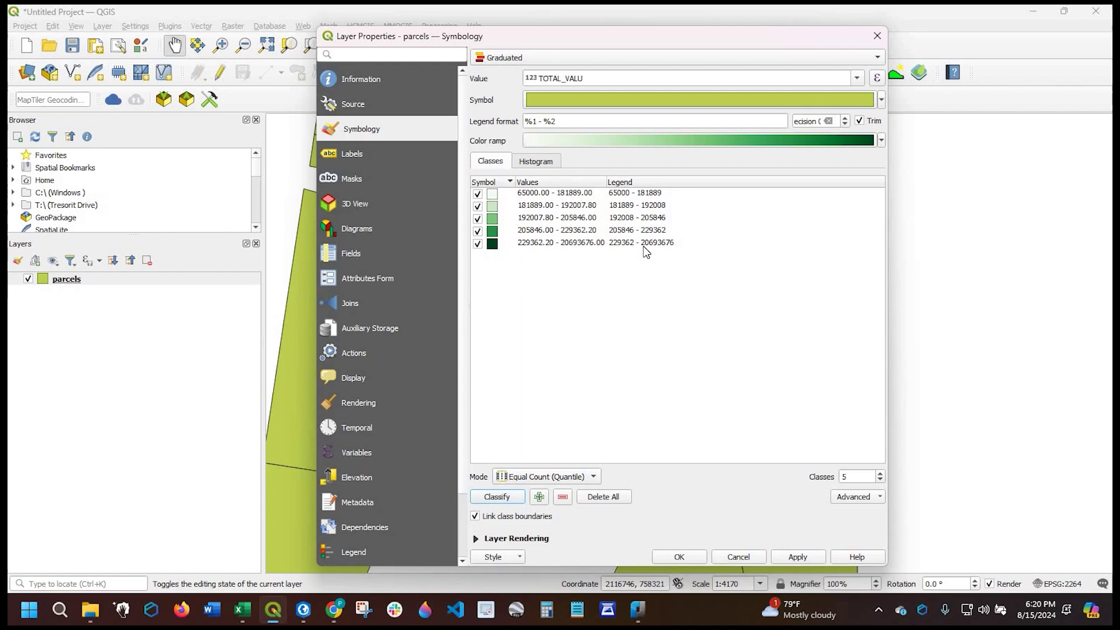
pyautogui.click(880, 474)
pyautogui.scroll(2, 880, 474)
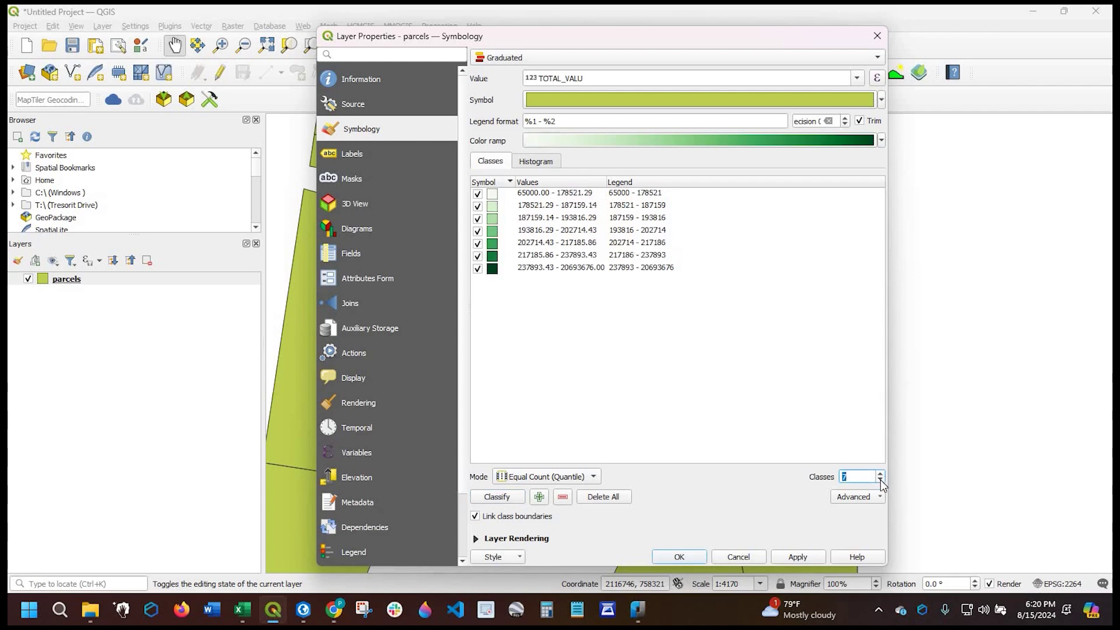
pyautogui.click(807, 557)
pyautogui.click(679, 554)
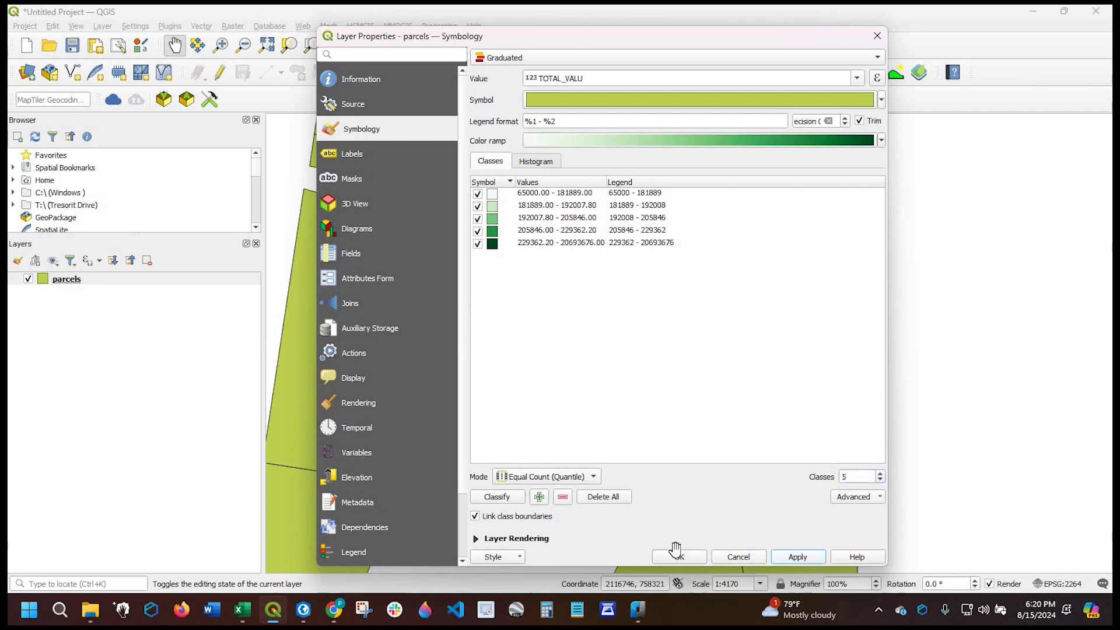
pyautogui.scroll(-1, 685, 443)
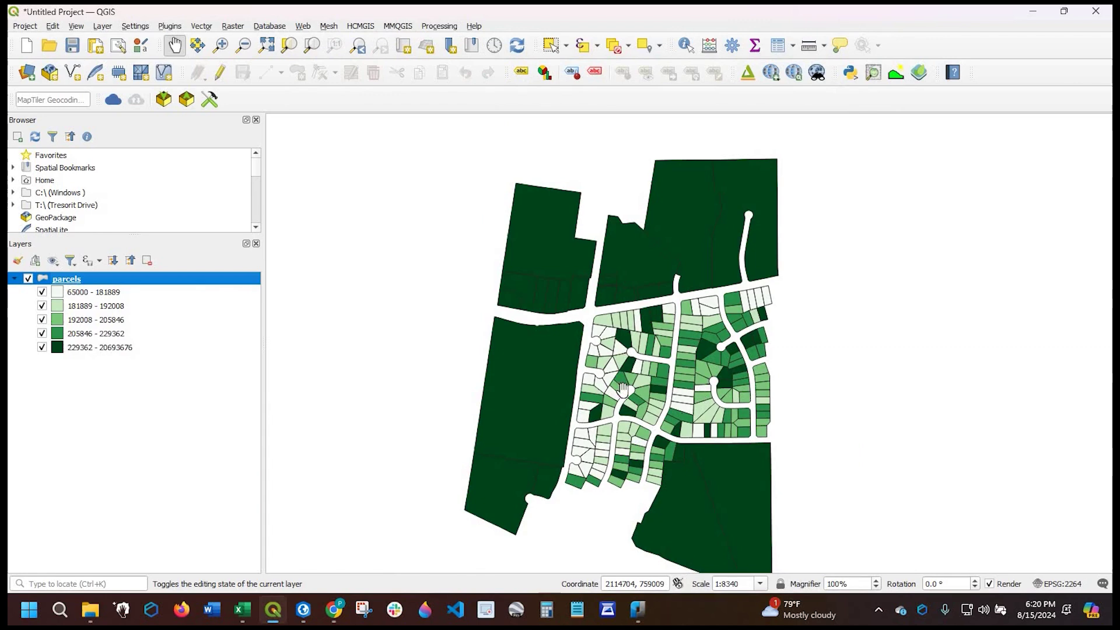
# Pan to recentre the parcels and reopen the parcels Layer Properties
pyautogui.moveTo(747, 243); pyautogui.dragTo(697, 182)
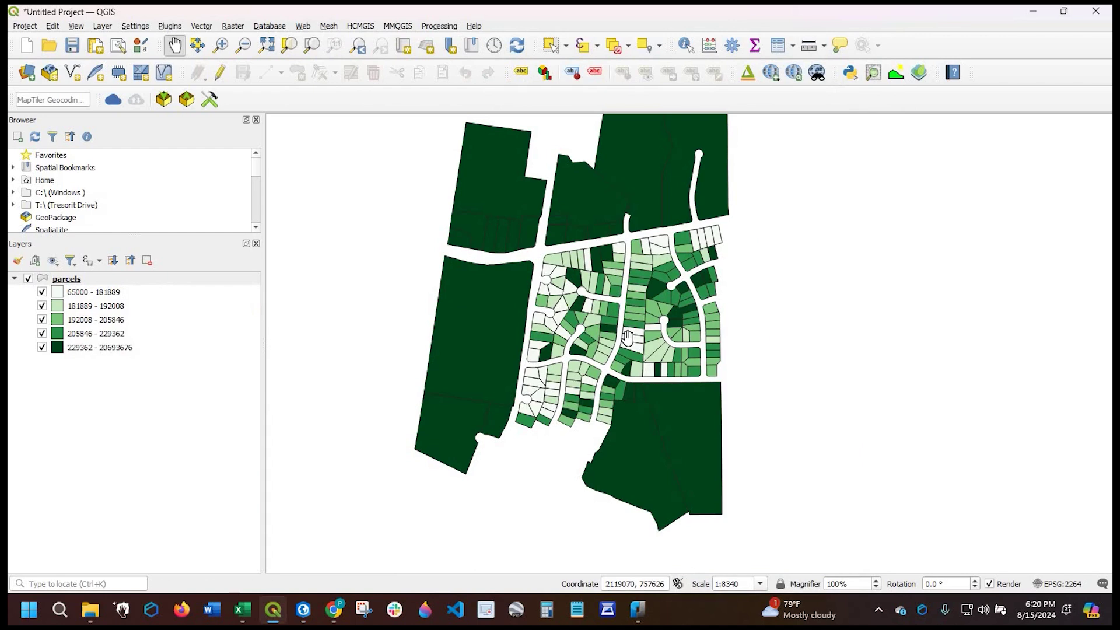
pyautogui.doubleClick(72, 280)
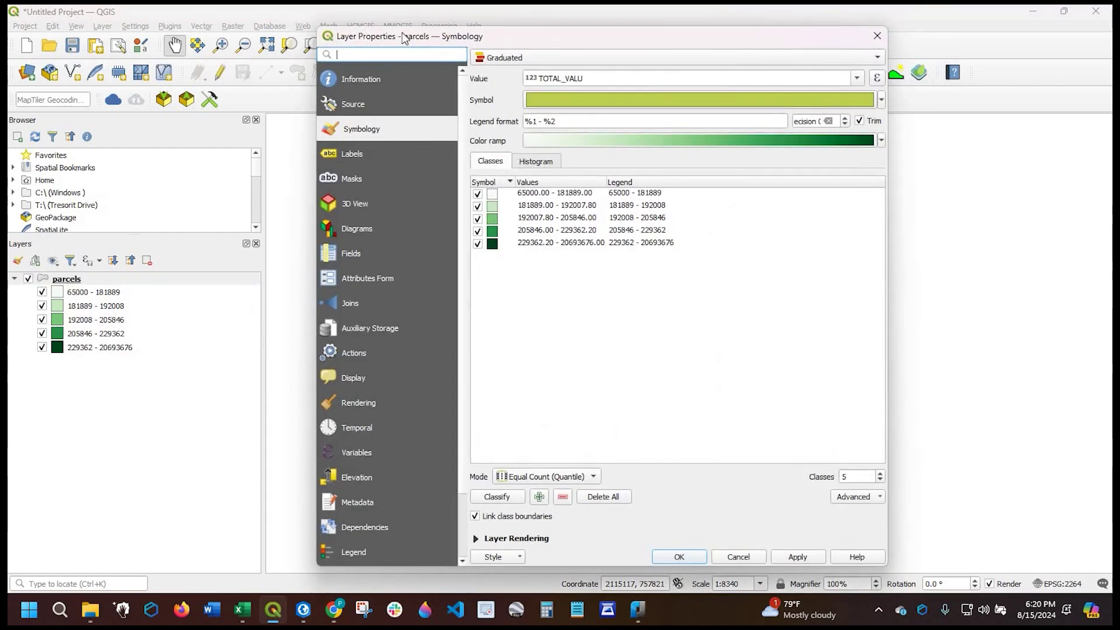
# Turn on Single Labels for the parcels using the TOTAL_VALU field
pyautogui.click(348, 153)
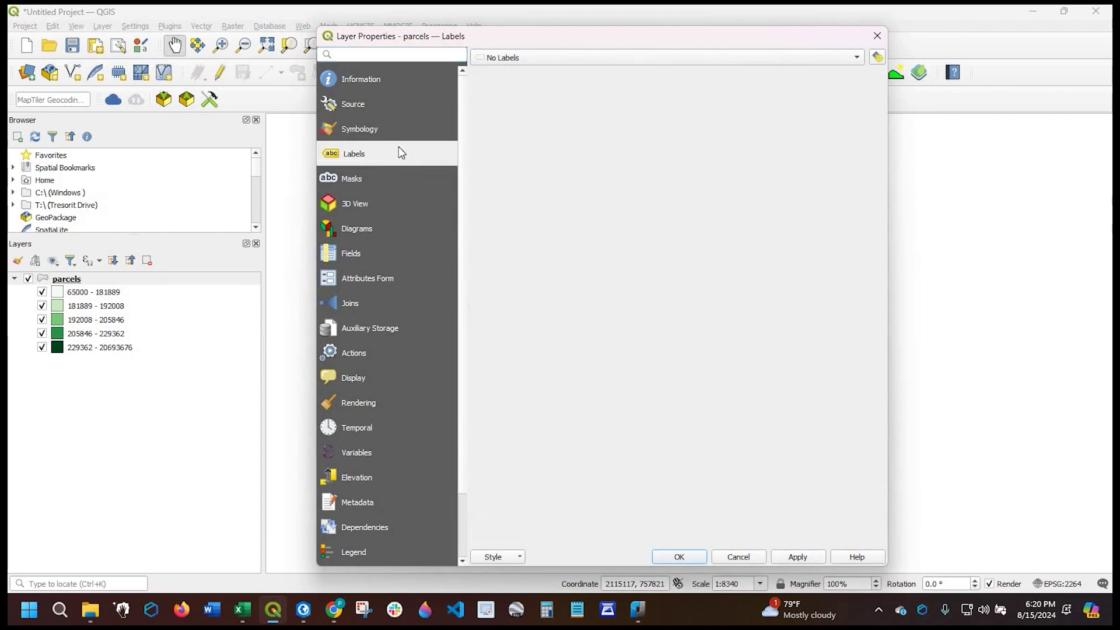
pyautogui.click(534, 61)
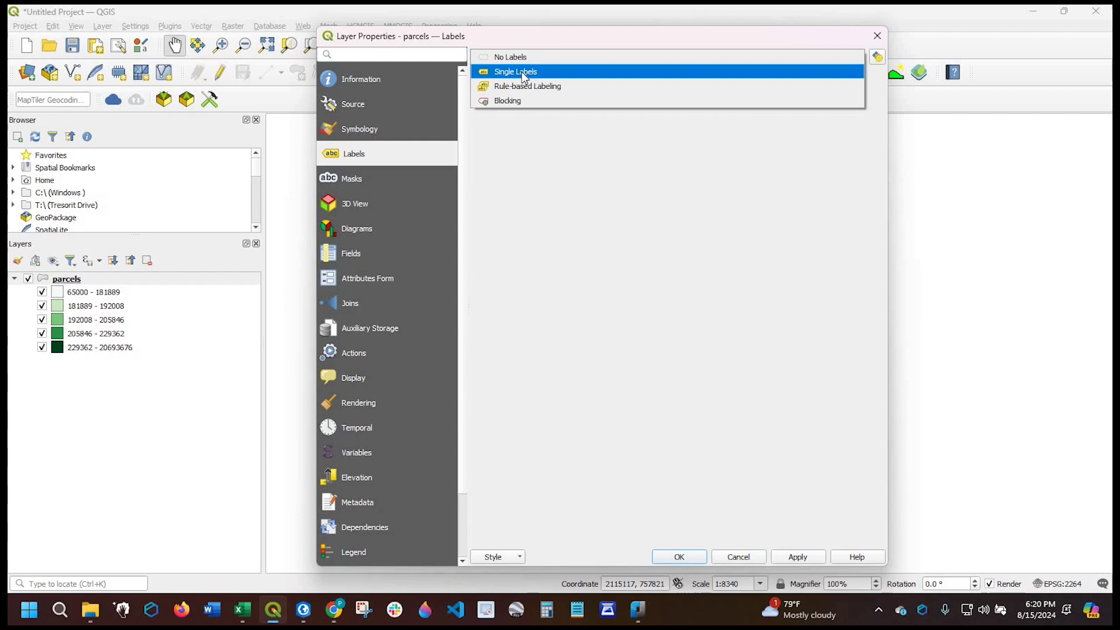
pyautogui.click(475, 72)
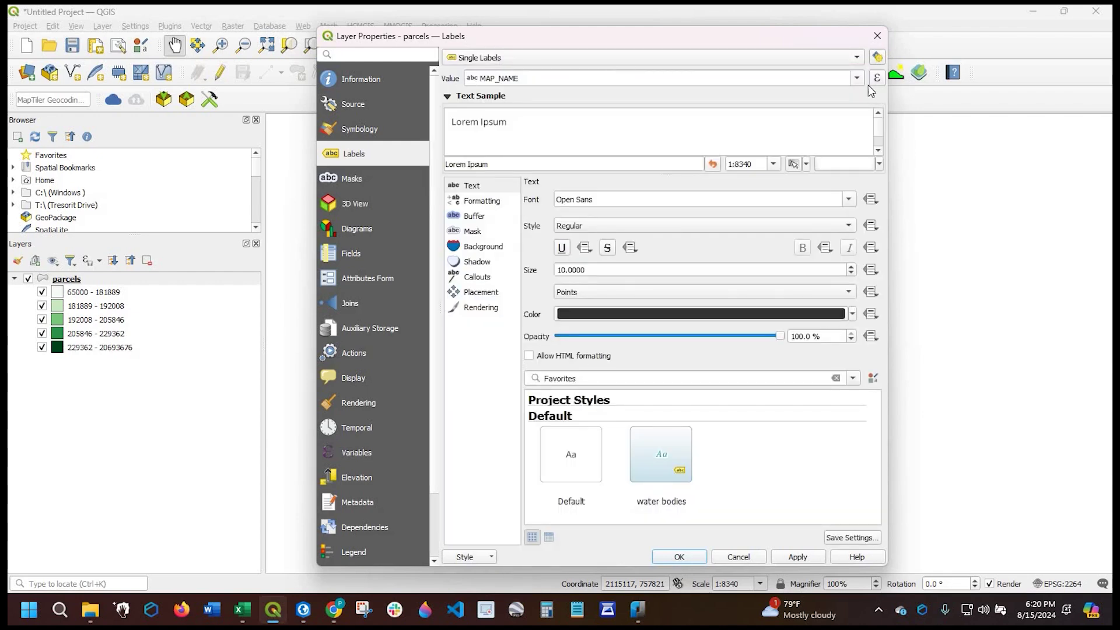
pyautogui.click(584, 79)
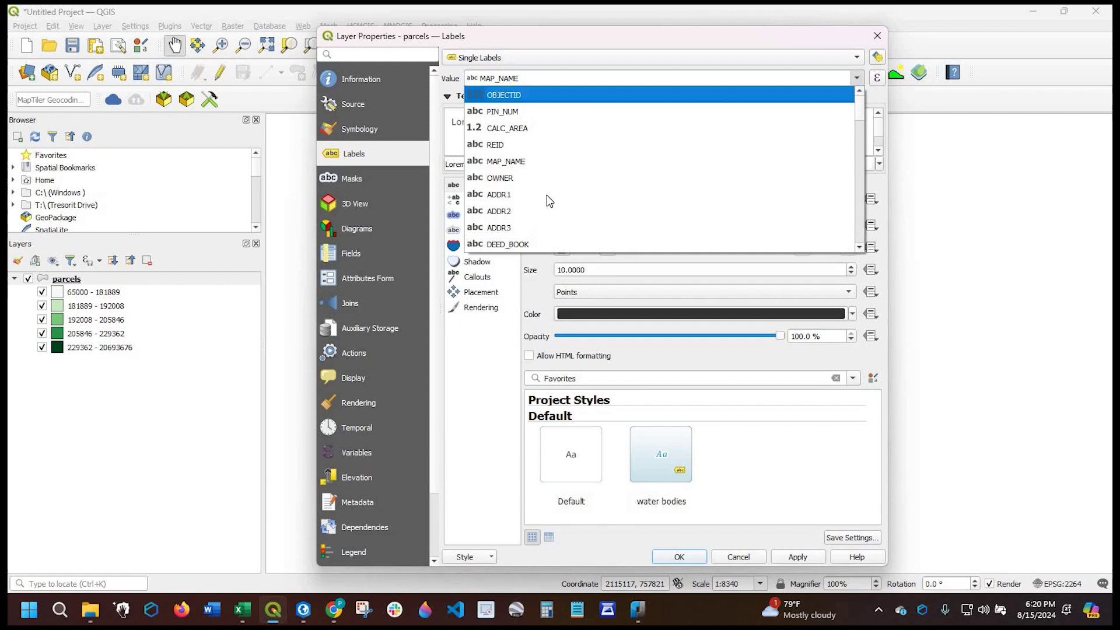
pyautogui.scroll(-2, 548, 196)
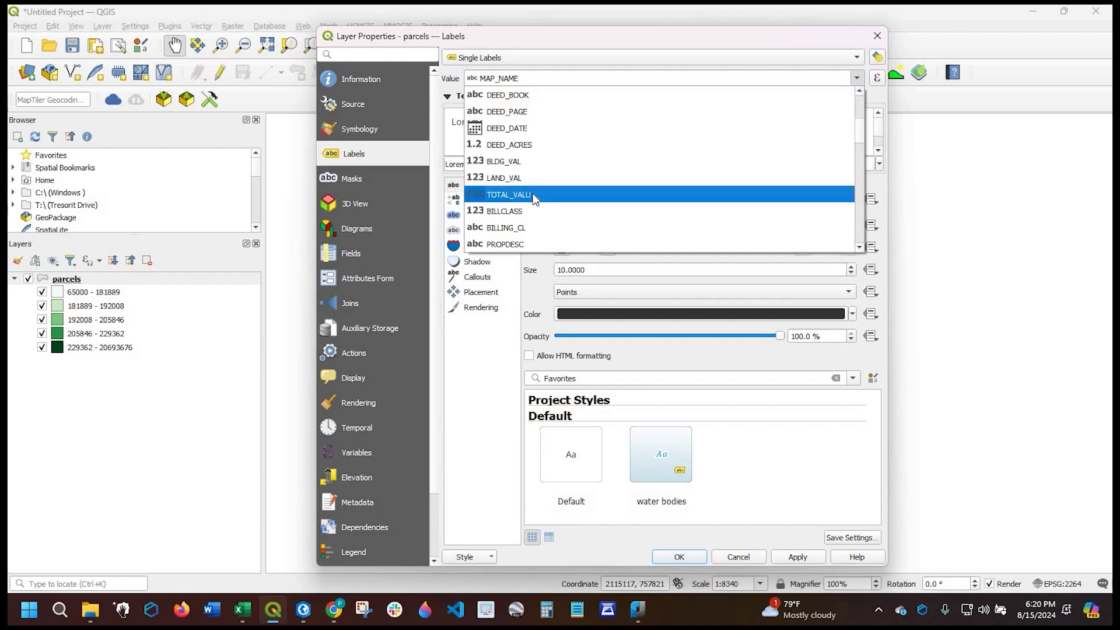
pyautogui.click(535, 198)
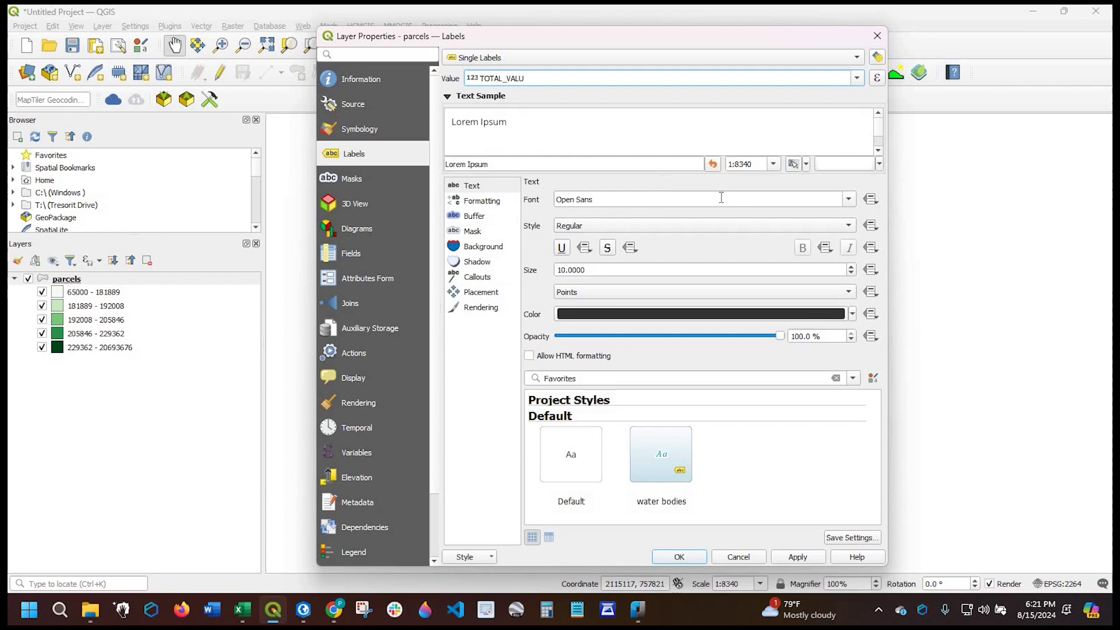
# Keep the Open Sans font, set its style to SemiBold and reduce the size to 4
pyautogui.click(850, 198)
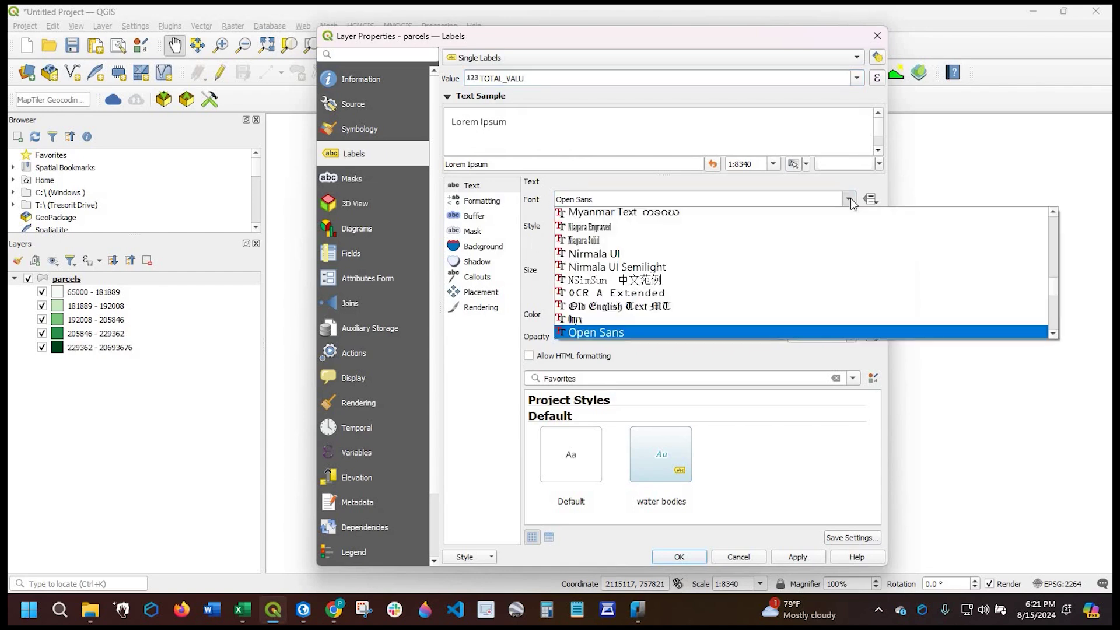
pyautogui.press('Escape')
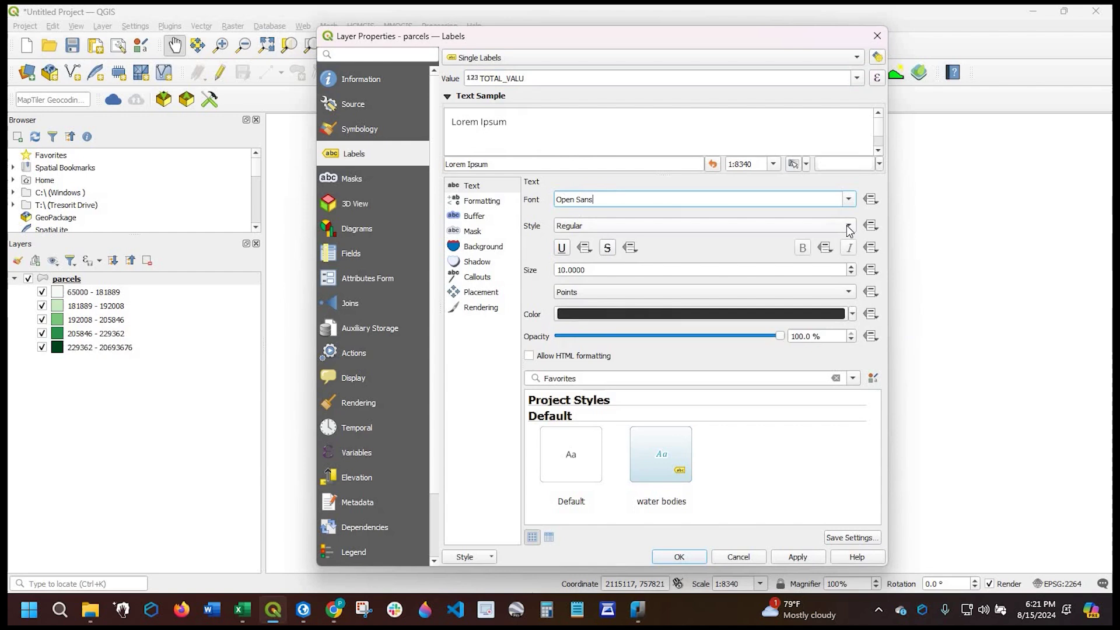
pyautogui.click(848, 227)
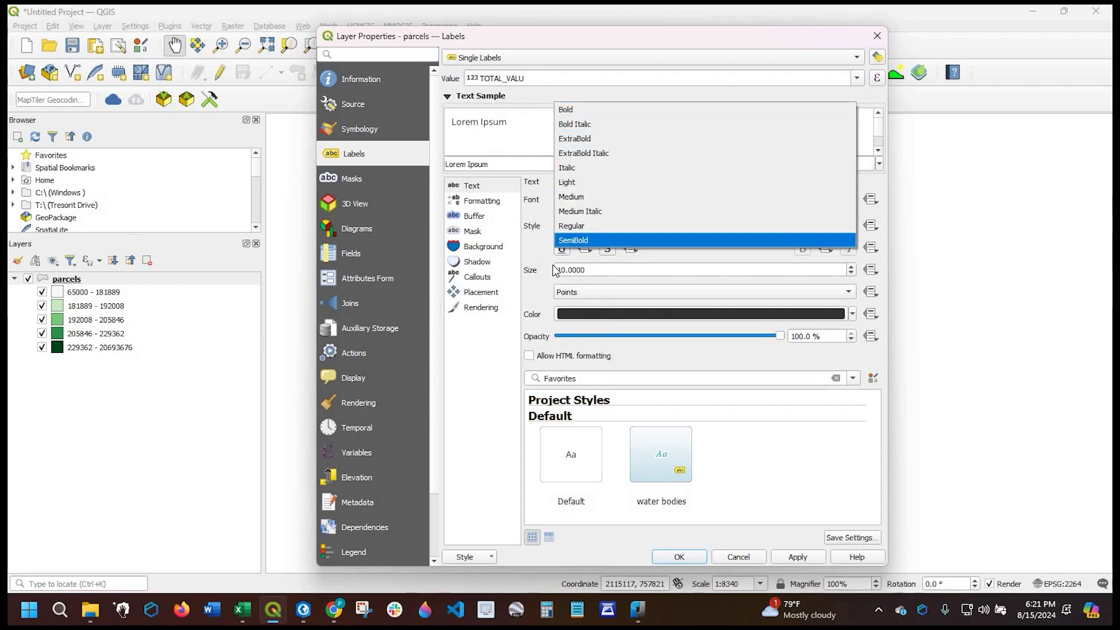
pyautogui.click(810, 292)
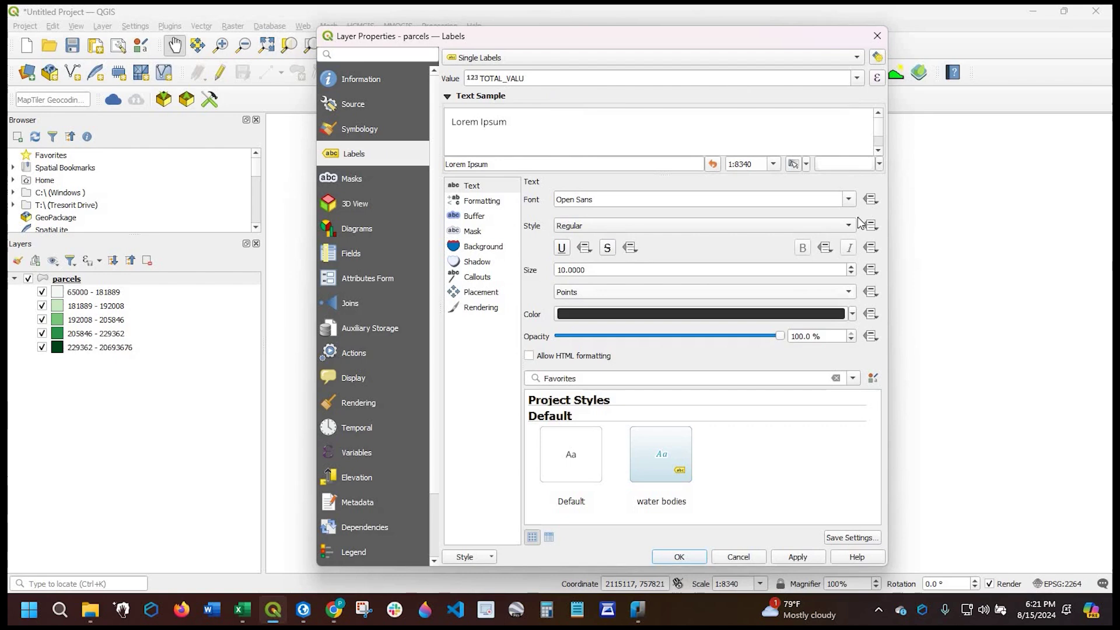
pyautogui.click(602, 230)
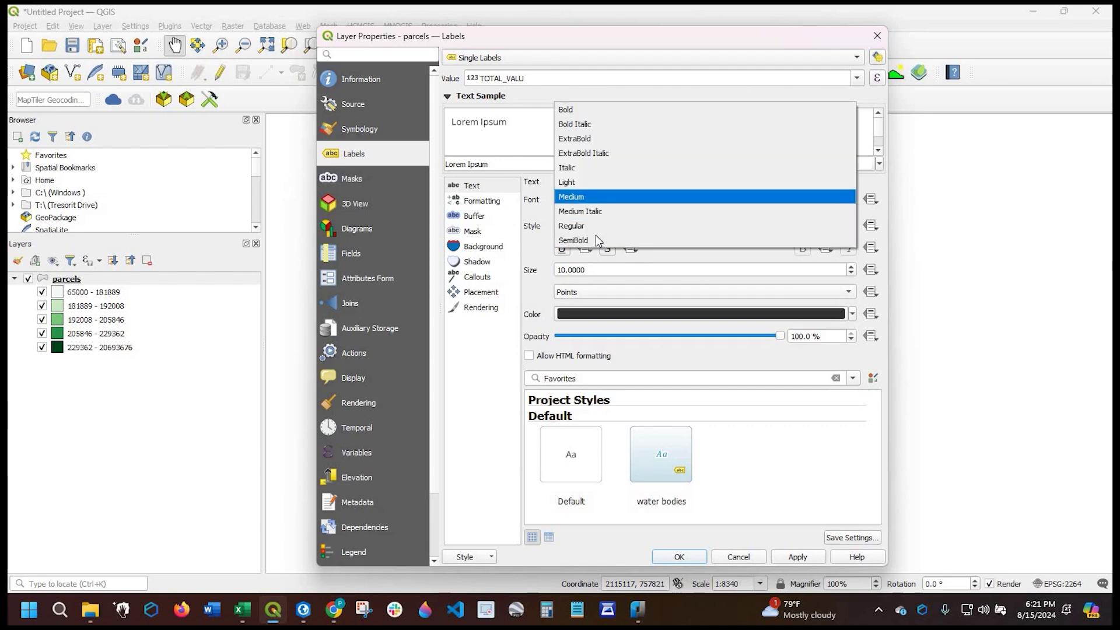
pyautogui.press('Down')
pyautogui.press('Return')
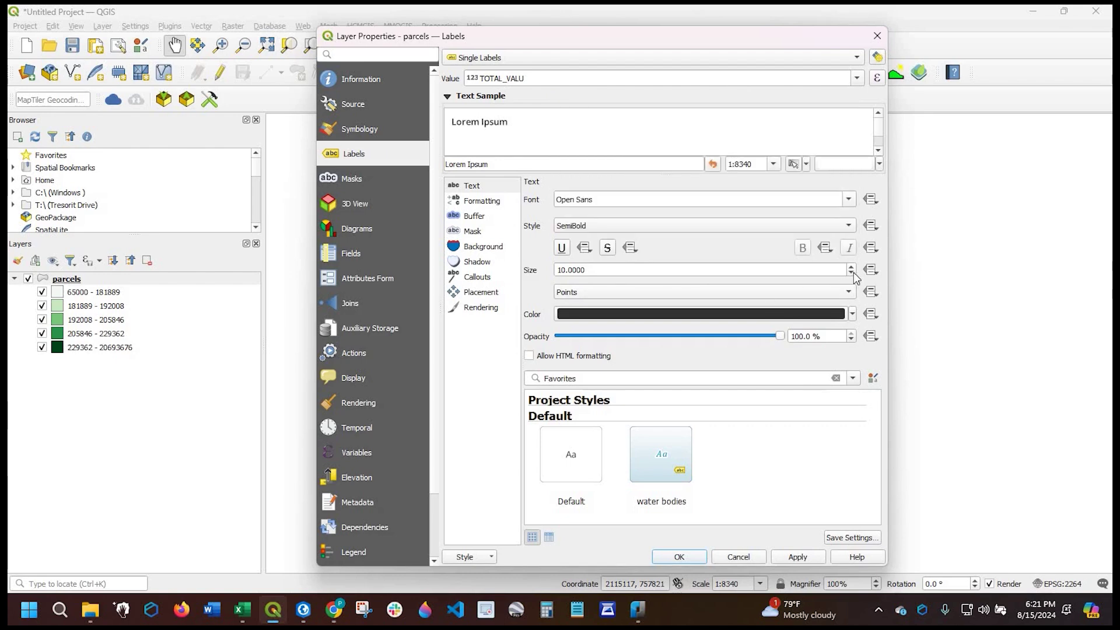
pyautogui.scroll(-5, 854, 276)
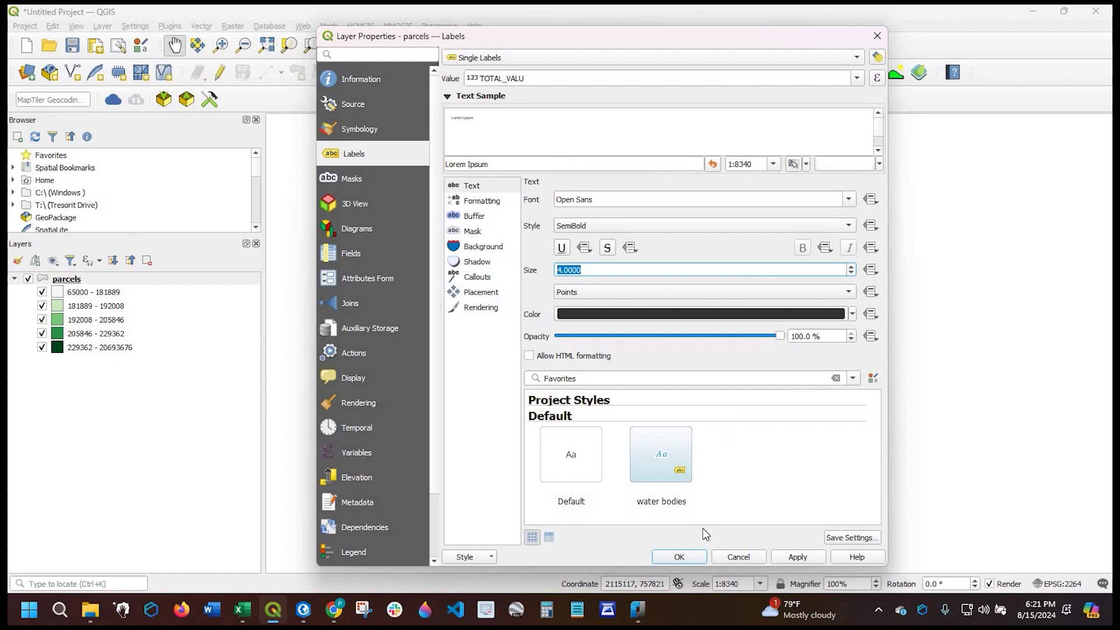
# Apply the TOTAL_VALU labels and pan around the map to inspect the labelled parcels
pyautogui.click(690, 558)
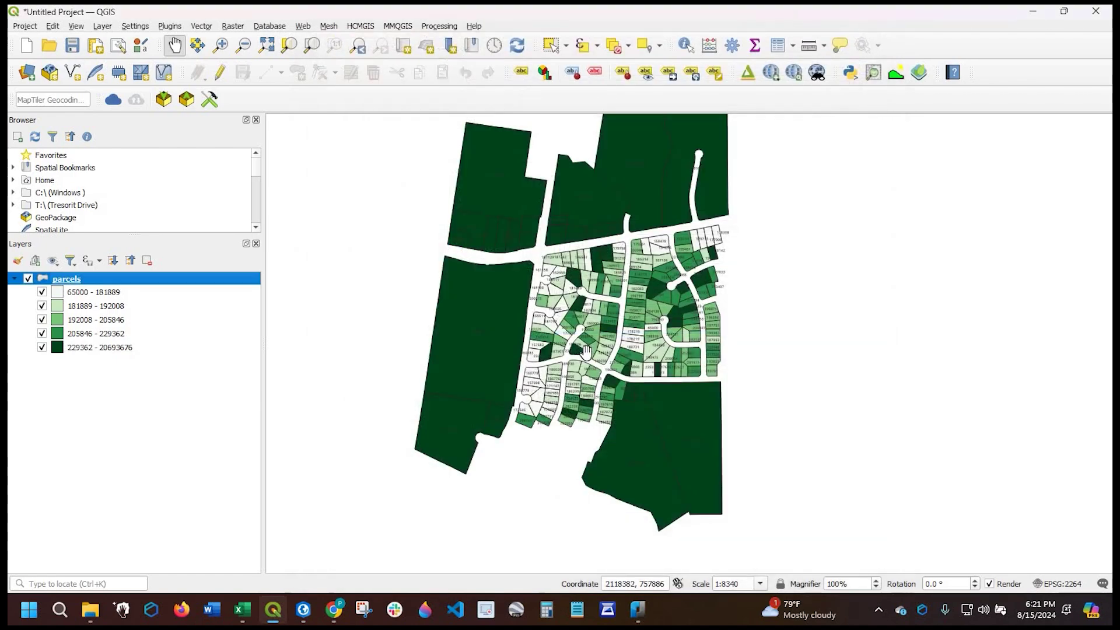
pyautogui.scroll(3, 586, 350)
pyautogui.scroll(-2, 583, 344)
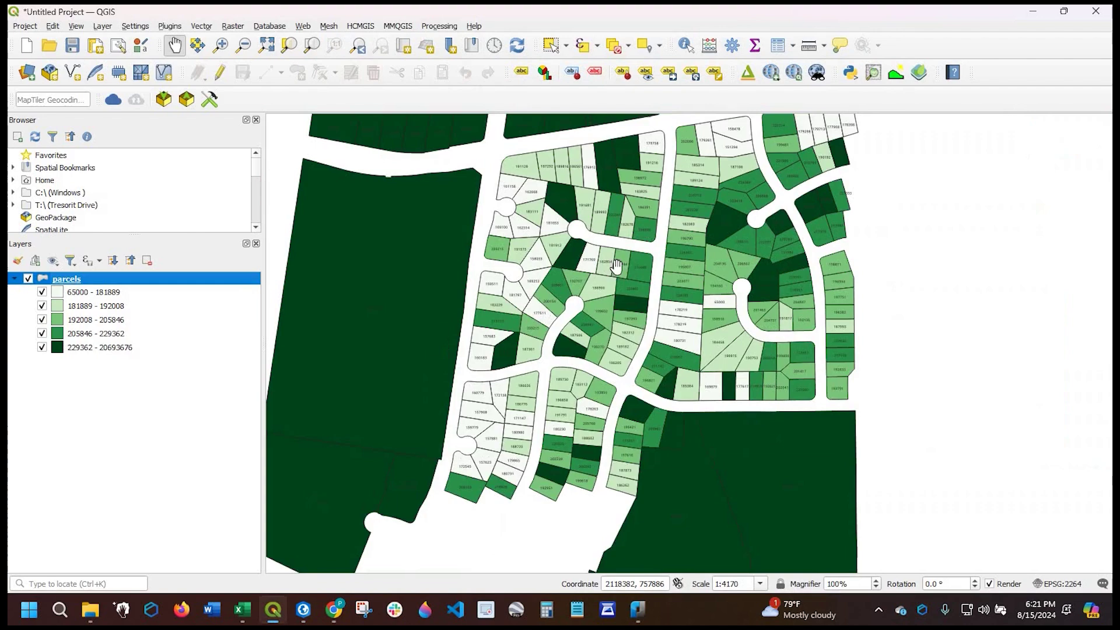
pyautogui.moveTo(631, 305); pyautogui.dragTo(686, 441)
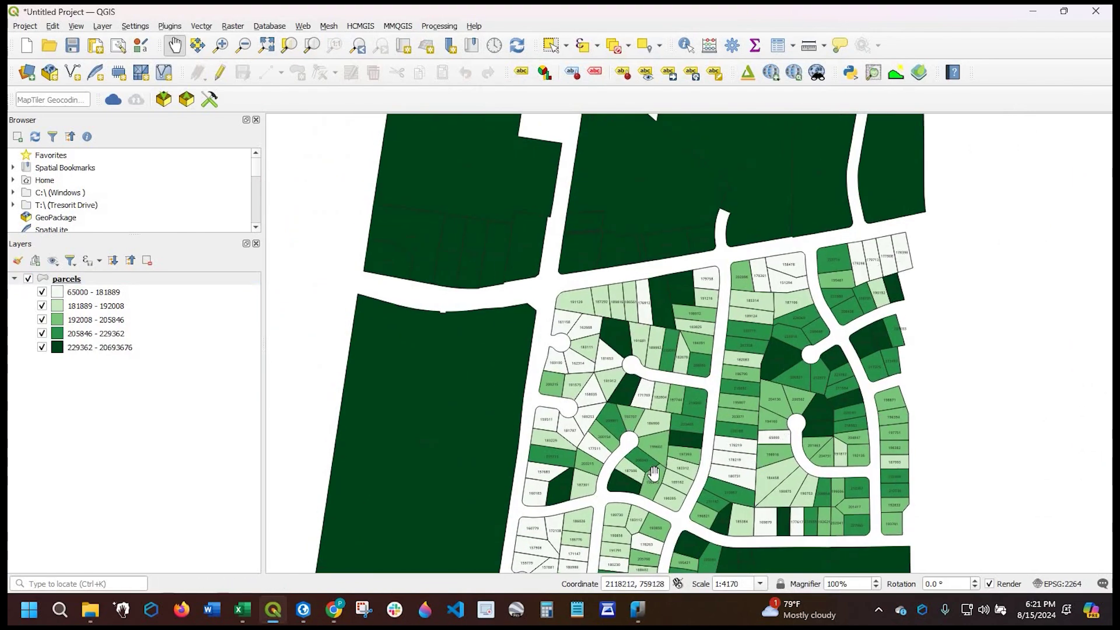
pyautogui.moveTo(653, 473); pyautogui.dragTo(621, 386)
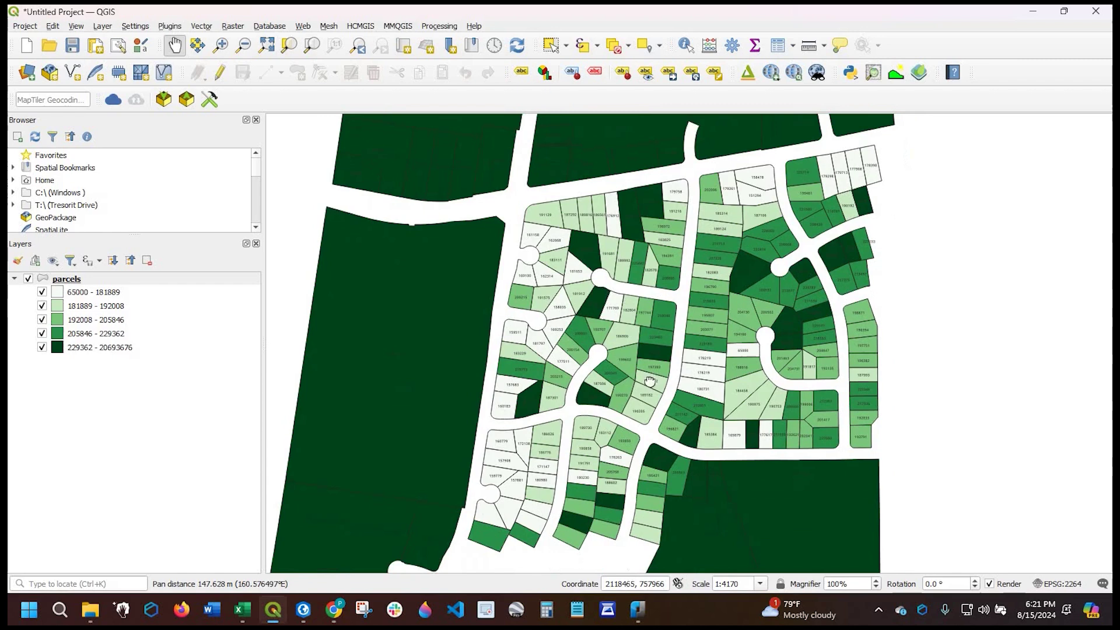
pyautogui.moveTo(744, 402); pyautogui.dragTo(814, 384)
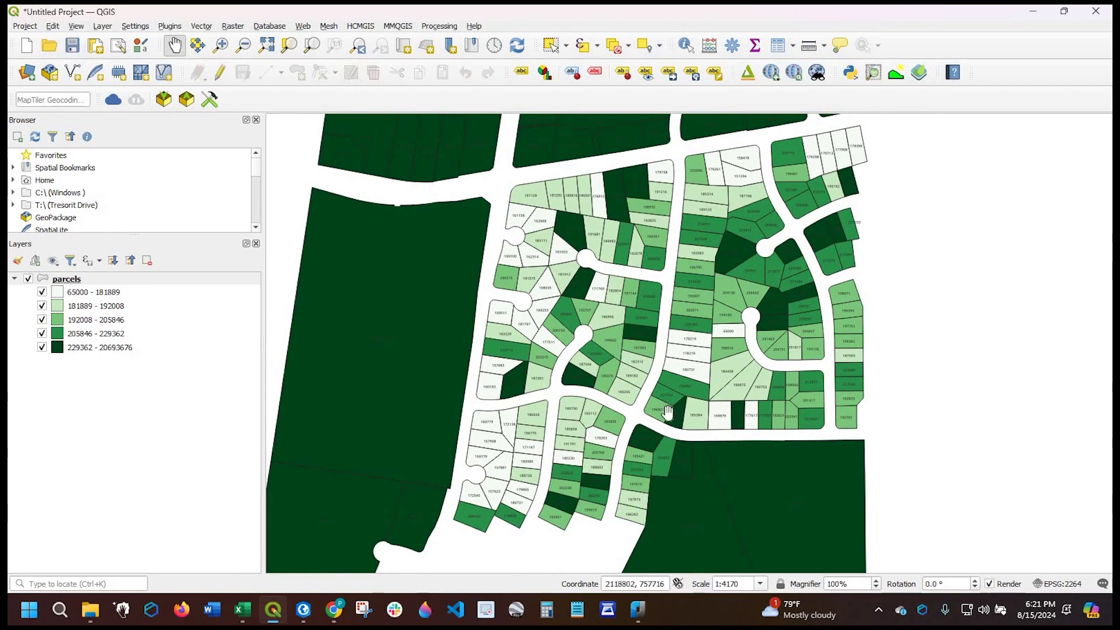
# Open Project > Import/Export > Export Project to DXF and reposition the dialog
pyautogui.click(26, 27)
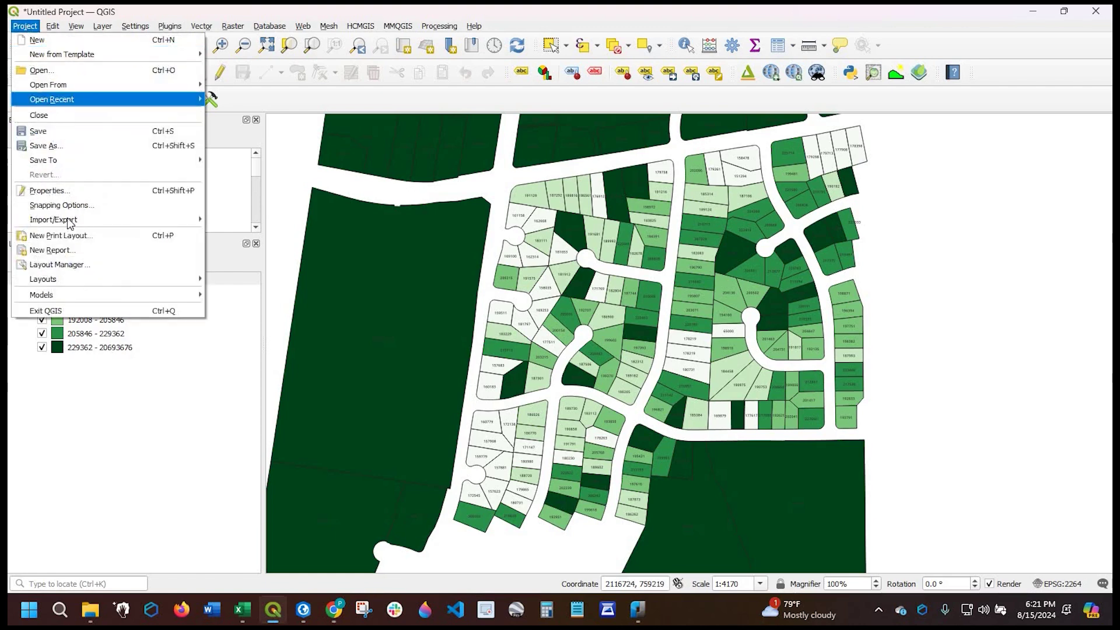
pyautogui.moveTo(57, 224)
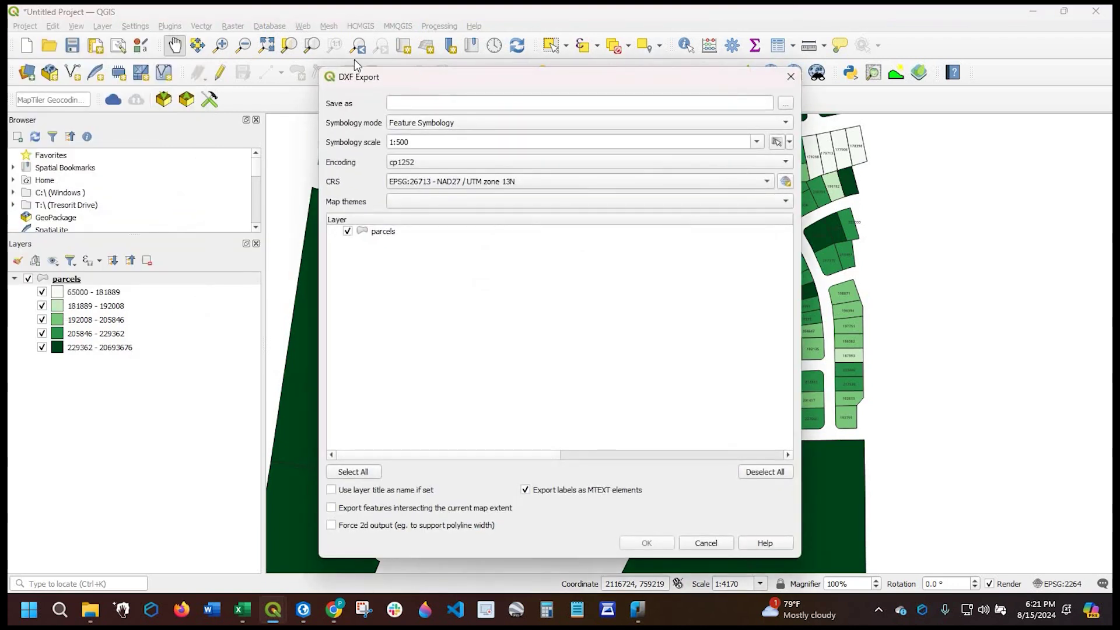
pyautogui.moveTo(356, 76); pyautogui.dragTo(335, 49)
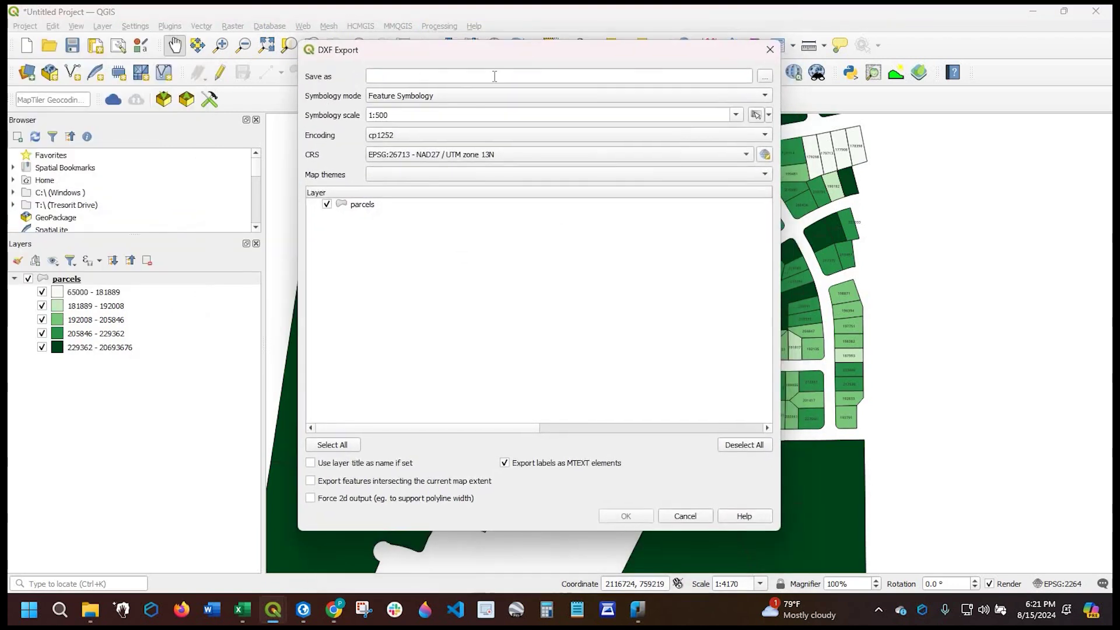
# Set the DXF output path to C:\GIS_Solutions\_DXF\parcels1.dxf
pyautogui.click(765, 76)
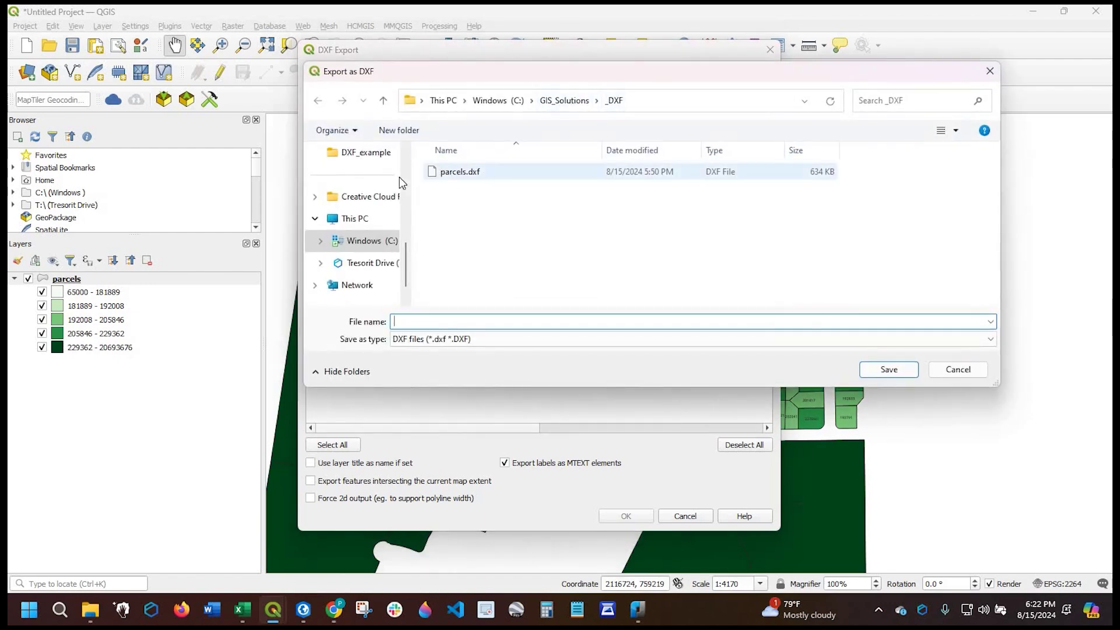
pyautogui.click(458, 171)
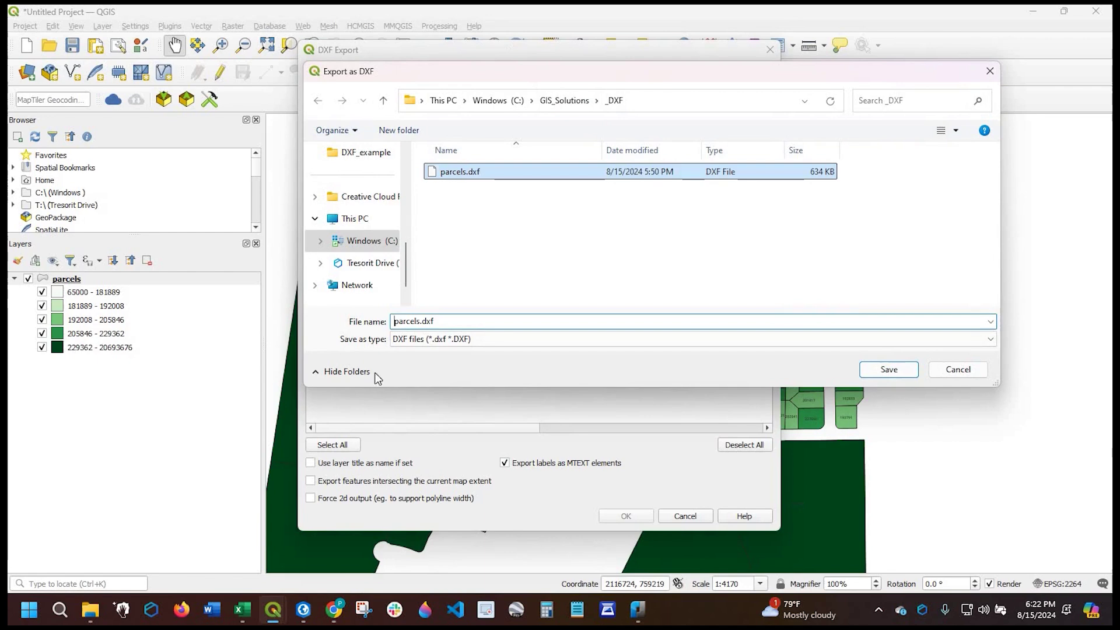
pyautogui.doubleClick(420, 321)
pyautogui.click(421, 322)
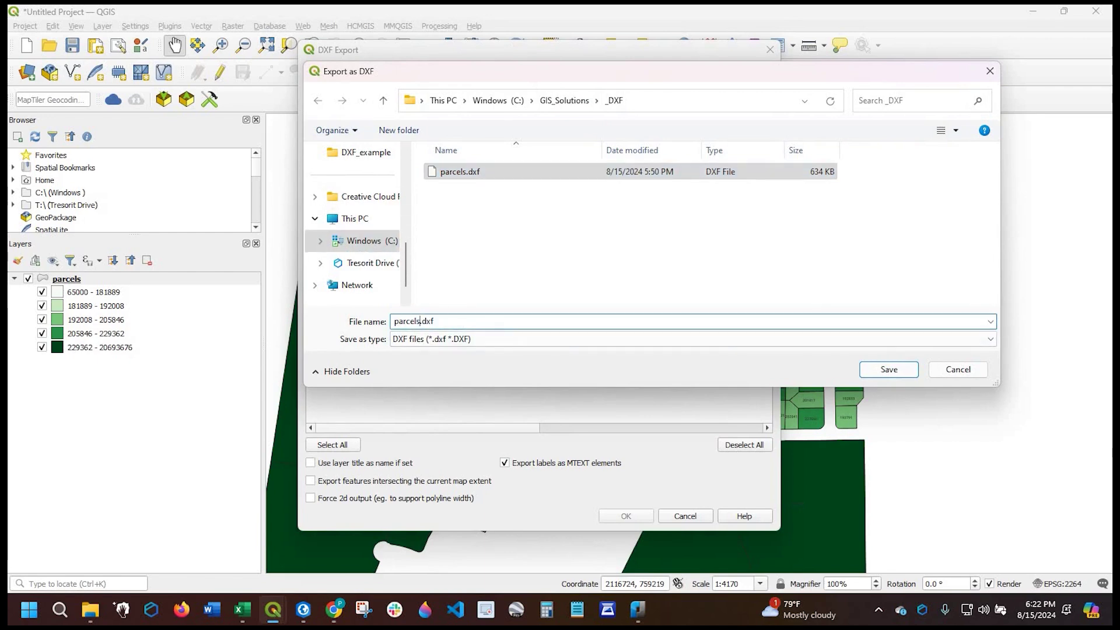
pyautogui.write('1')
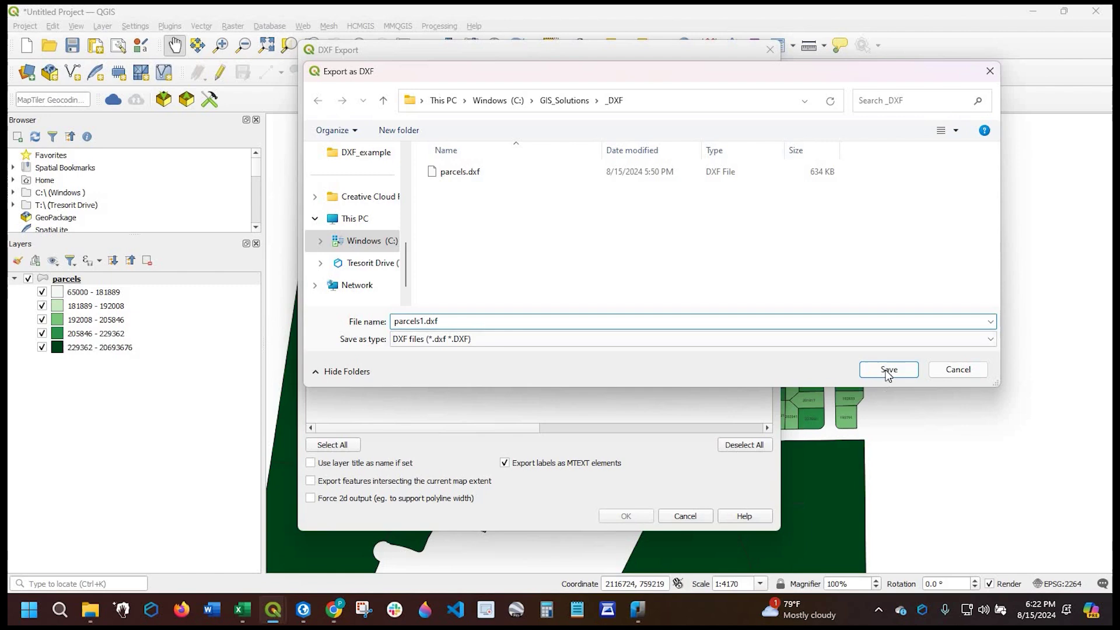
pyautogui.click(888, 369)
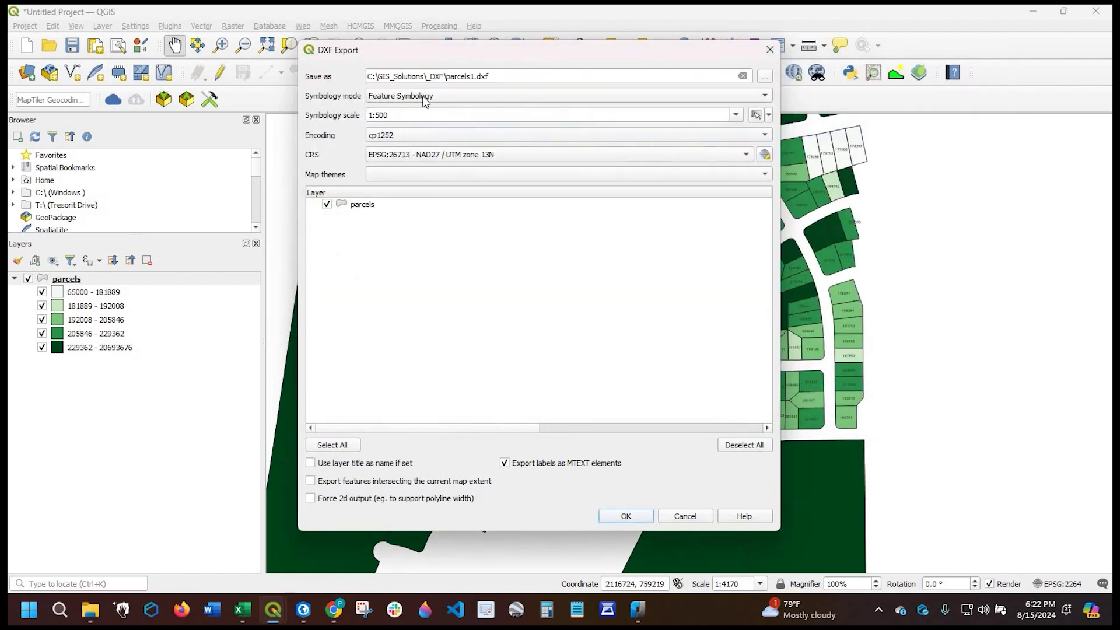
# Export parcels to parcels1.dxf using Feature Symbology at 1:500 in EPSG:26713 NAD27 / UTM 13N
pyautogui.click(424, 99)
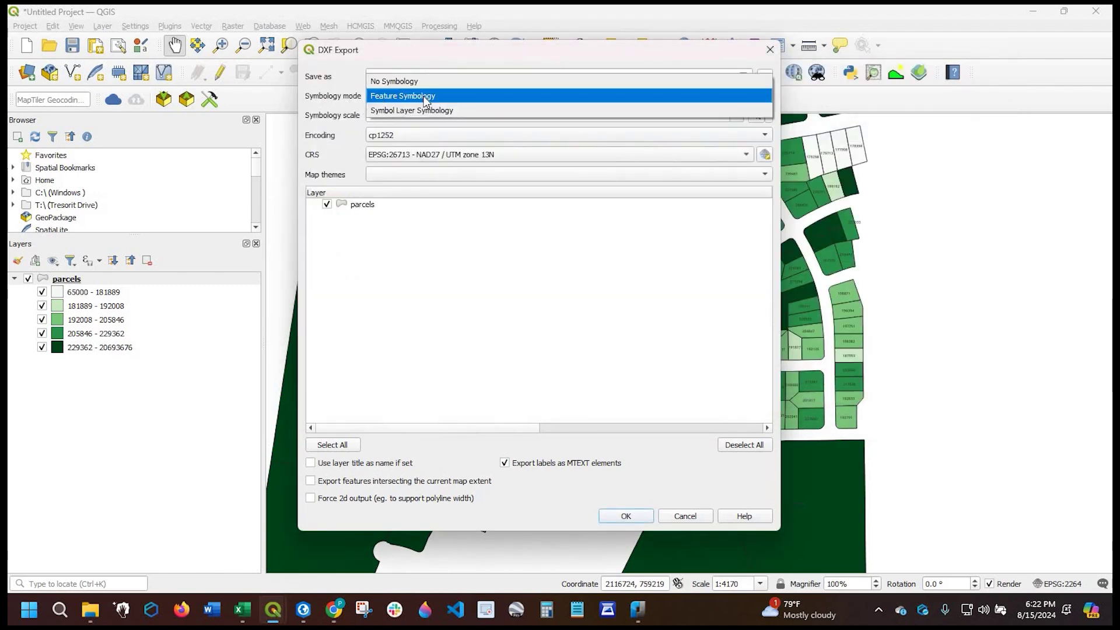
pyautogui.click(366, 116)
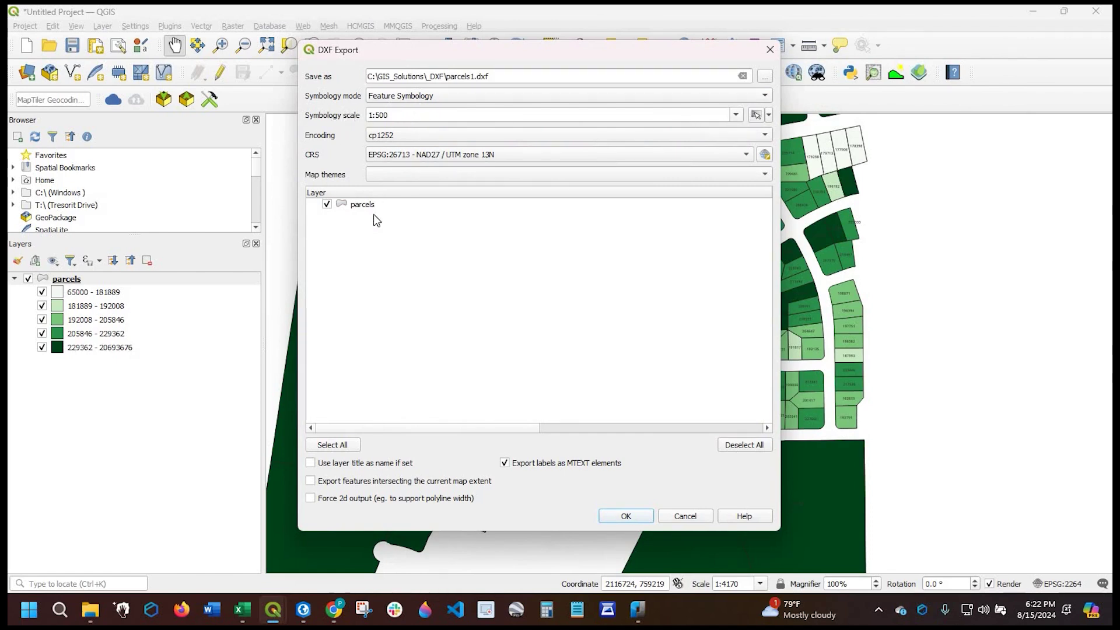
pyautogui.hotkey('alt', 'Down')
pyautogui.click(726, 119)
pyautogui.click(764, 154)
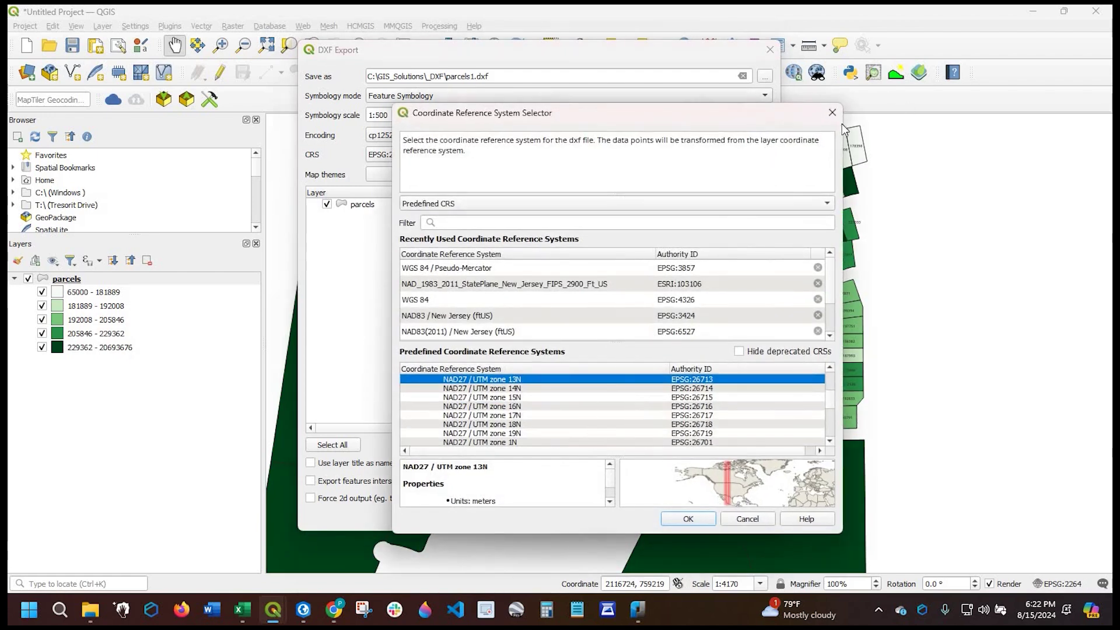
pyautogui.press('Return')
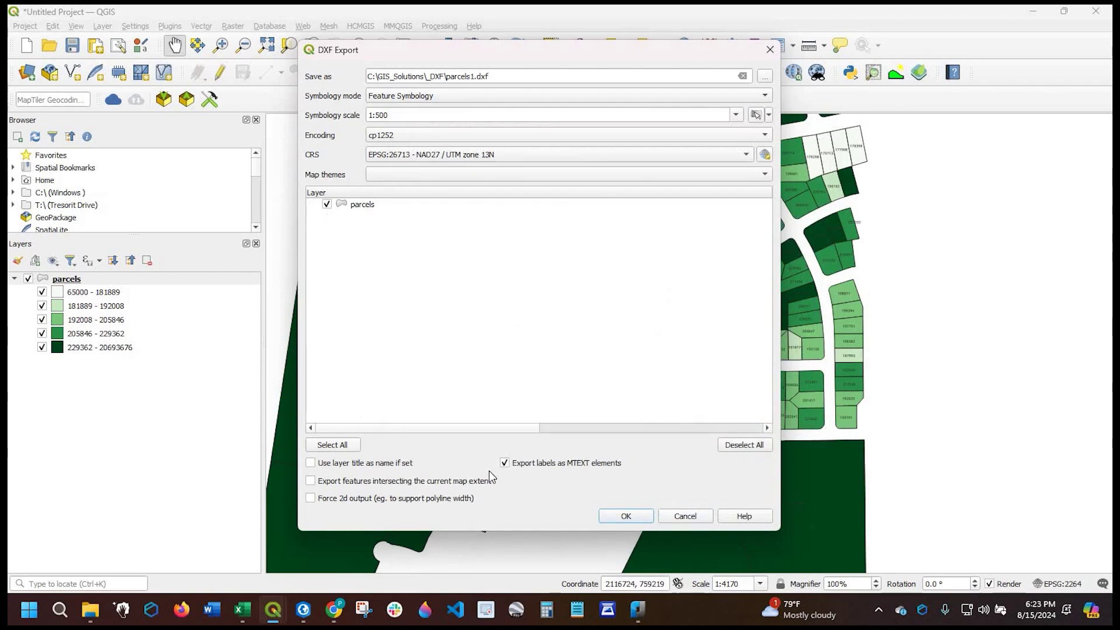
pyautogui.click(623, 515)
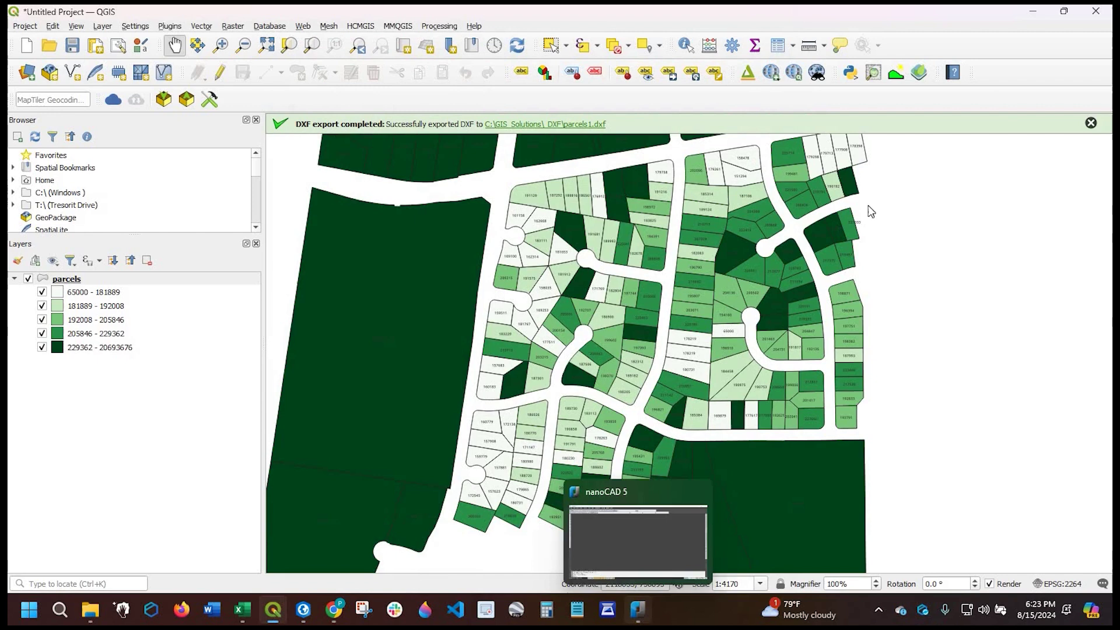
# In nanoCAD, import parcels1.dxf from the _DXF folder into a new Untitled1 drawing
pyautogui.click(639, 610)
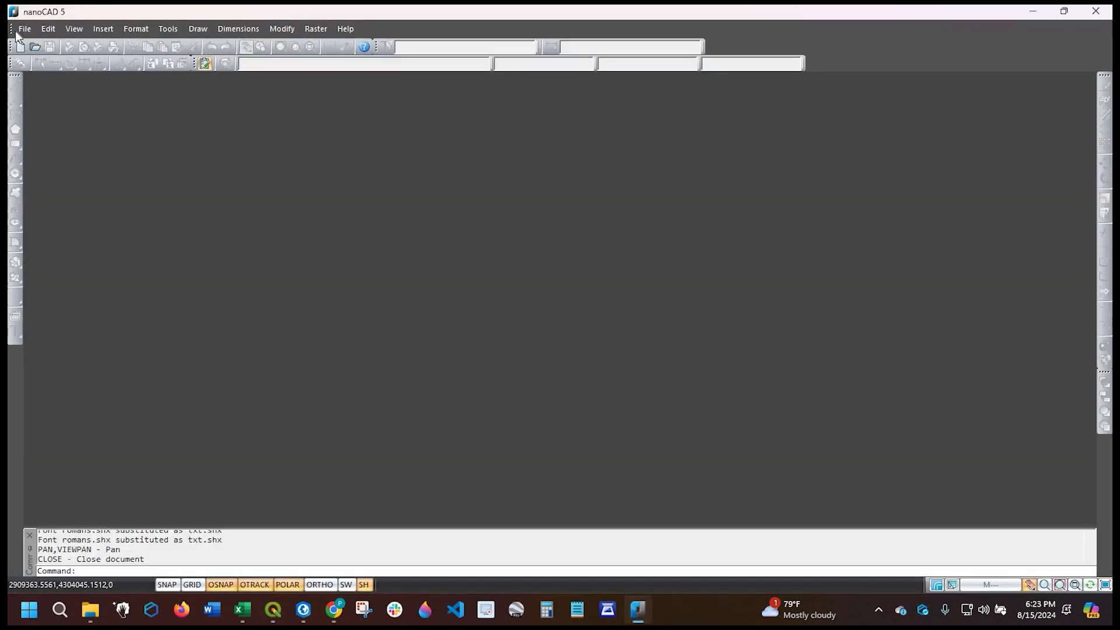
pyautogui.click(20, 31)
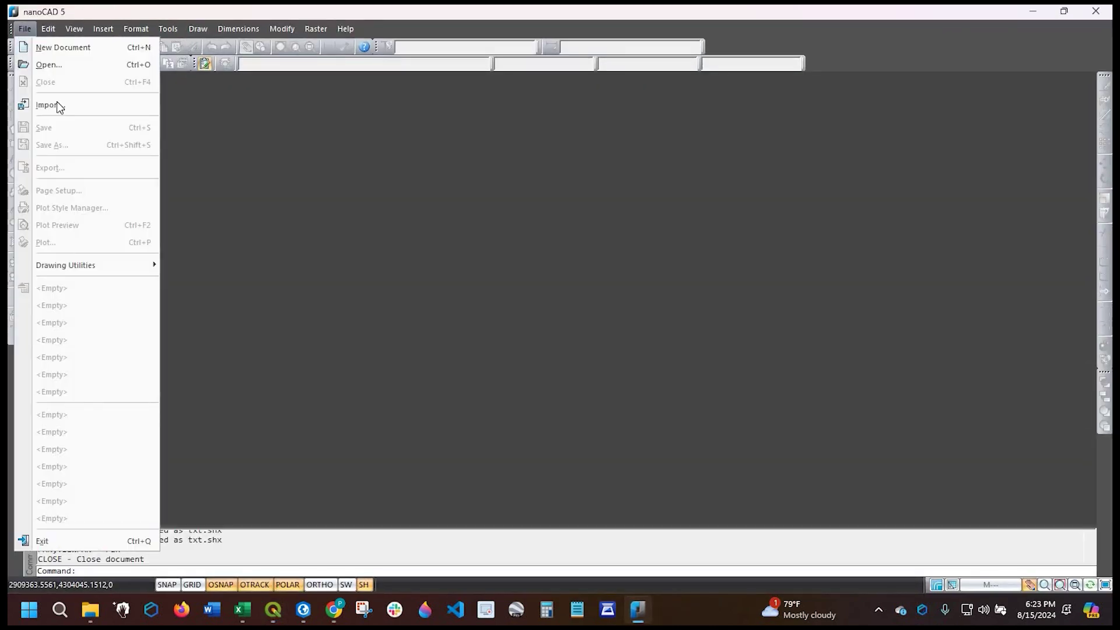
pyautogui.click(58, 103)
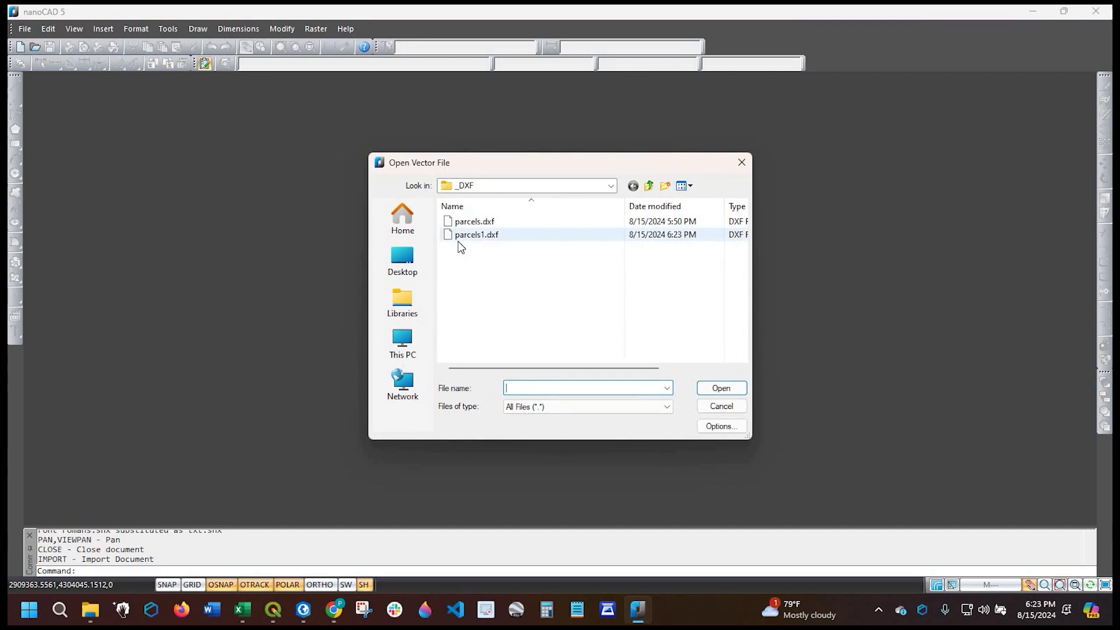
pyautogui.click(511, 239)
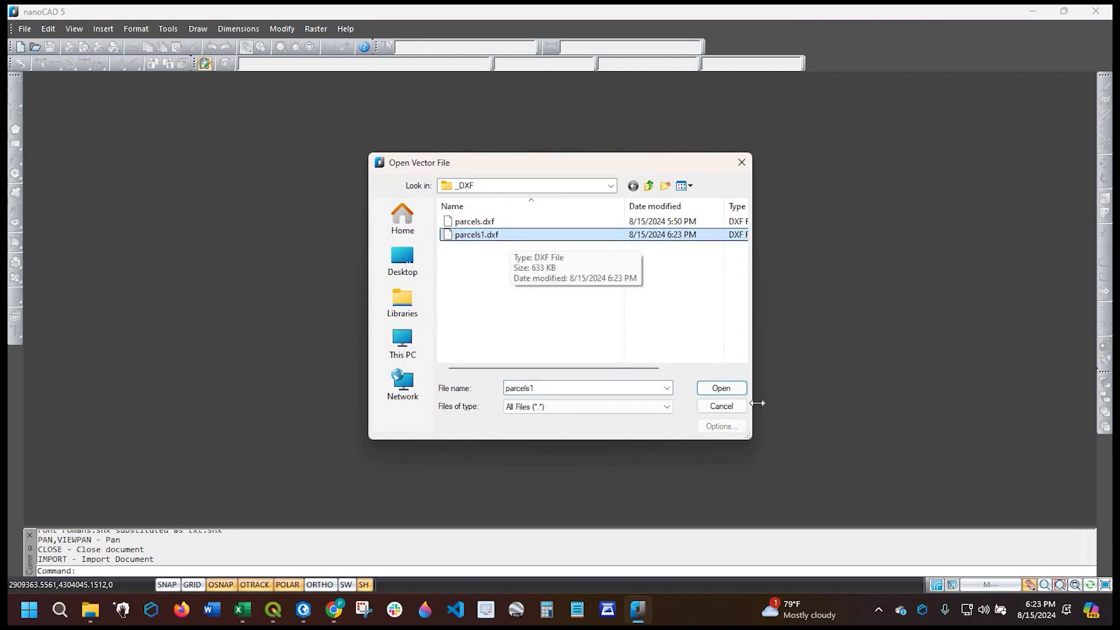
pyautogui.click(723, 388)
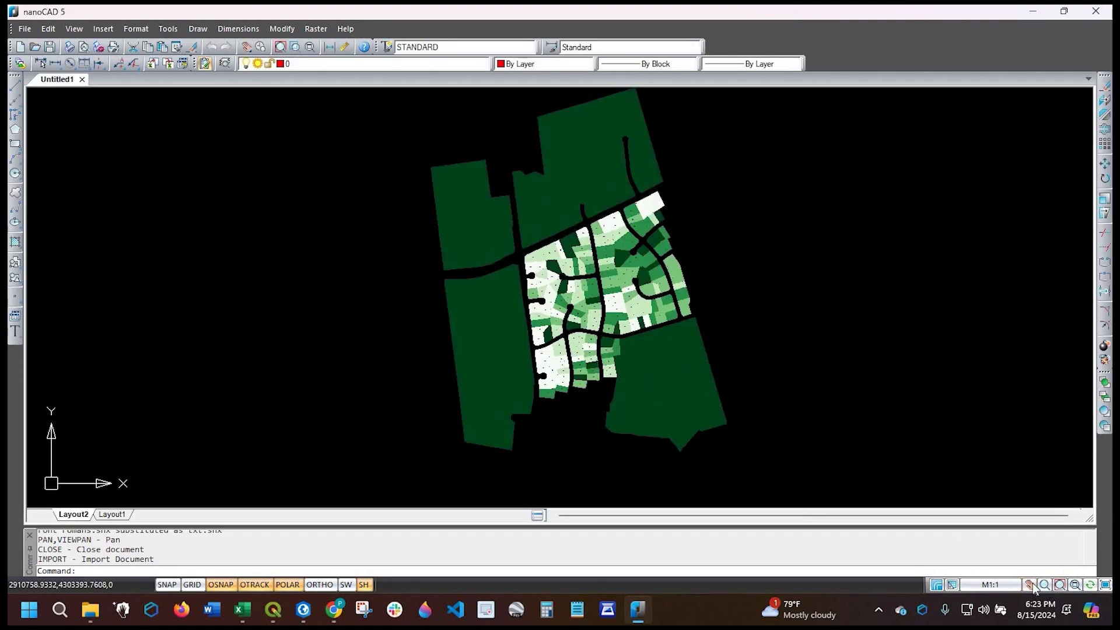
# Pan and zoom into the green-shaded lots to read value labels such as 206943
pyautogui.click(1030, 585)
pyautogui.moveTo(585, 317); pyautogui.dragTo(552, 264)
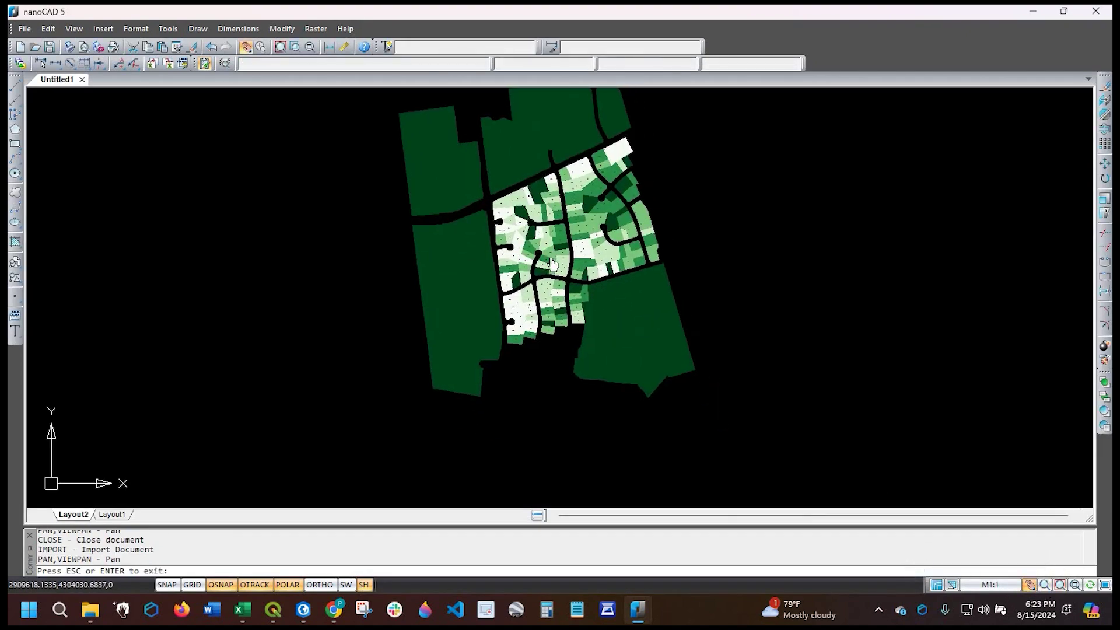
pyautogui.scroll(8, 551, 263)
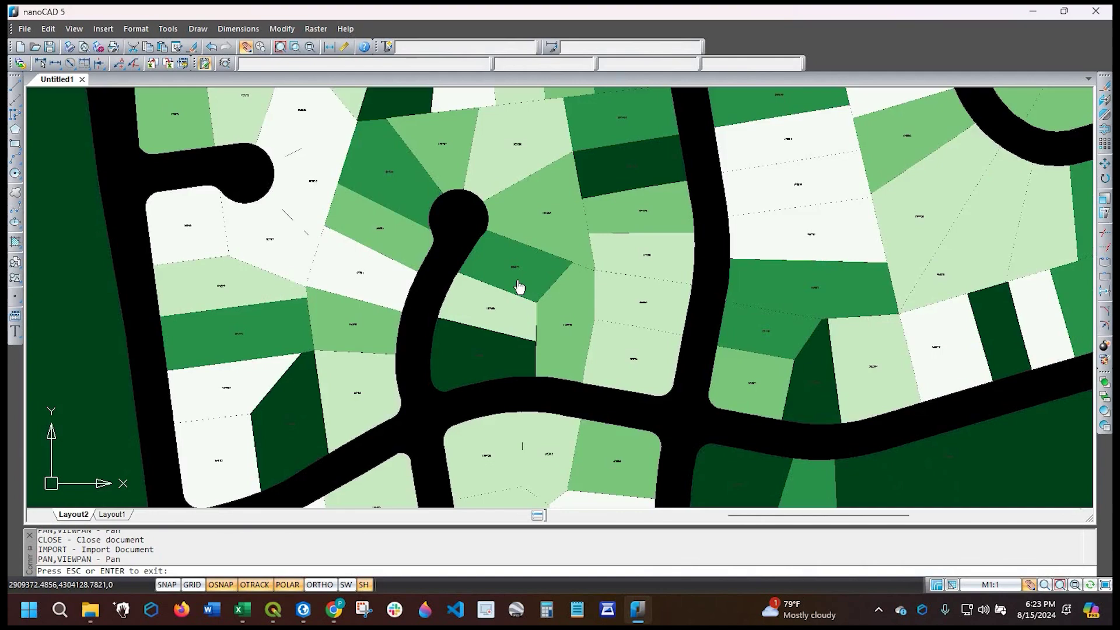
pyautogui.scroll(2, 519, 287)
pyautogui.scroll(2, 444, 317)
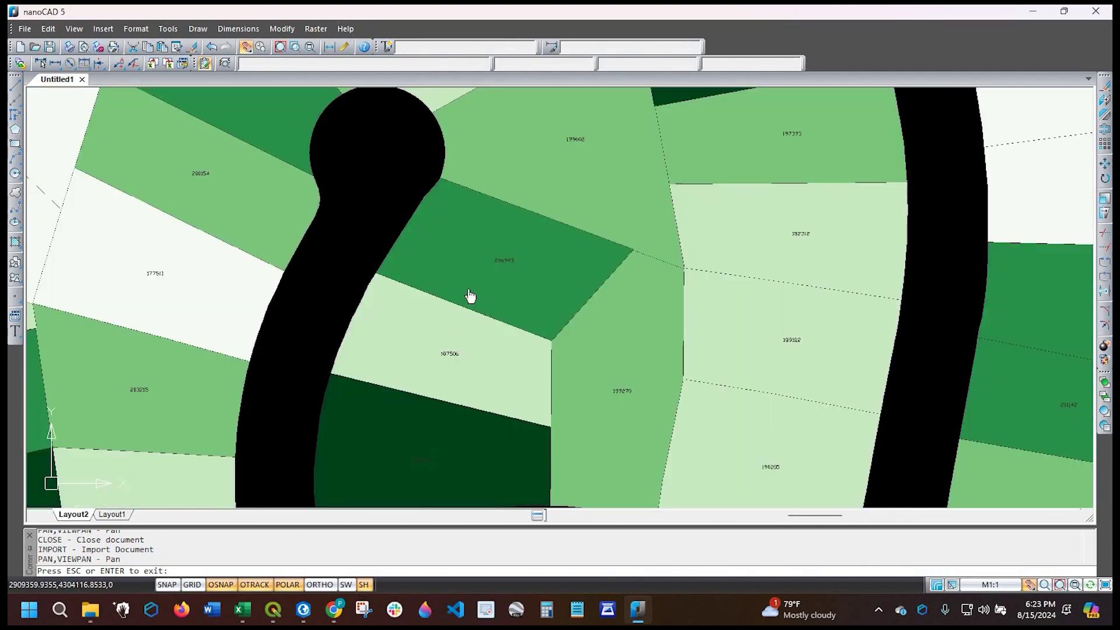
pyautogui.scroll(2, 470, 296)
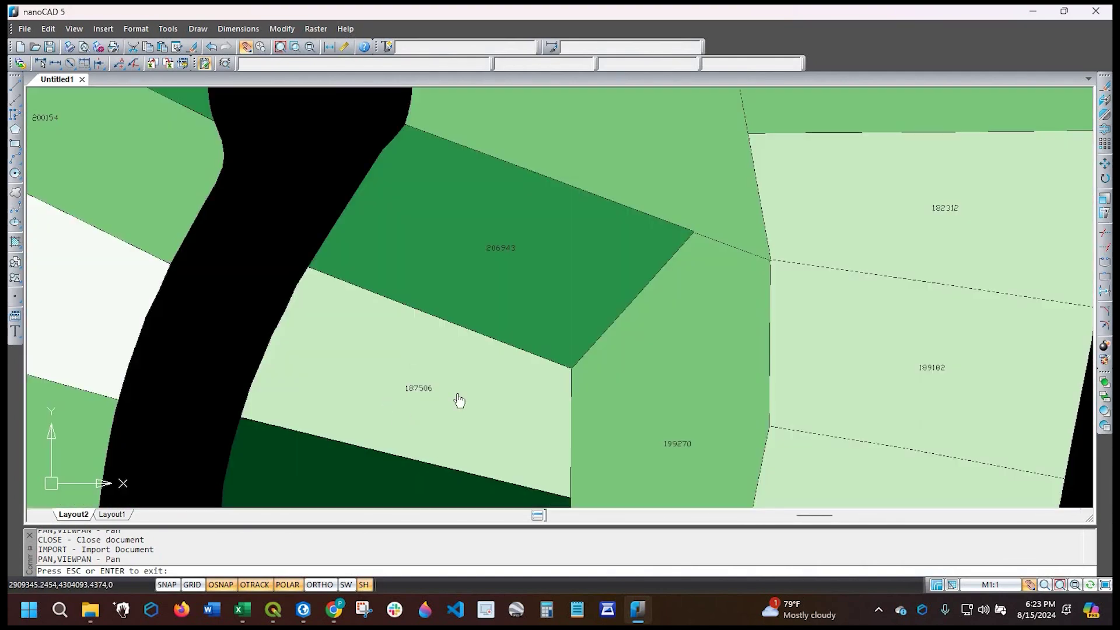
pyautogui.moveTo(437, 257); pyautogui.dragTo(506, 295)
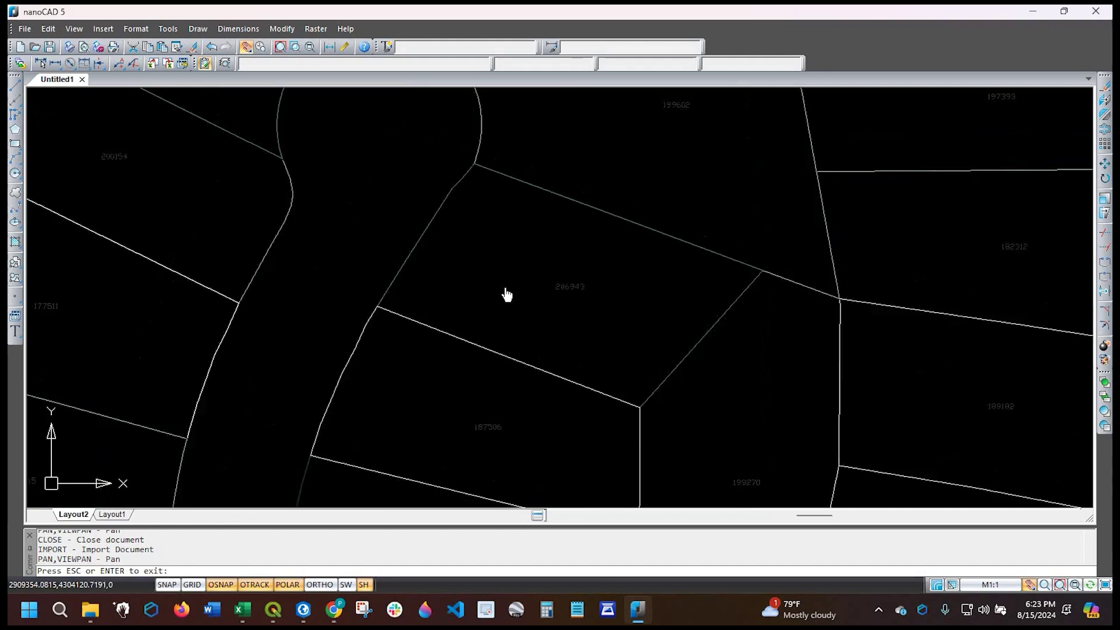
pyautogui.scroll(-6, 506, 295)
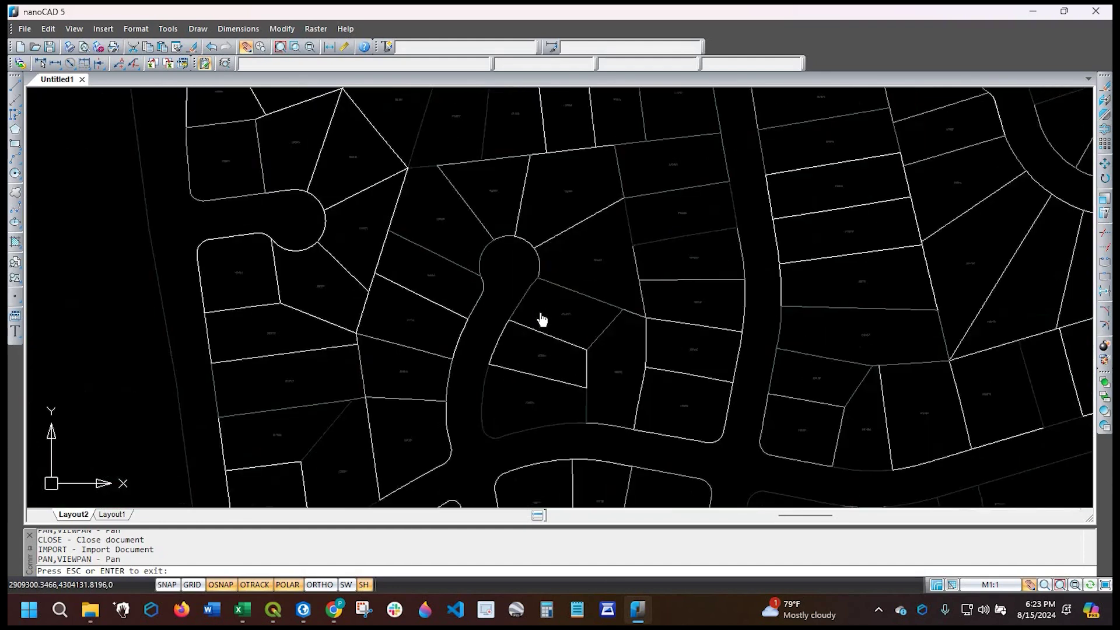
pyautogui.scroll(2, 542, 319)
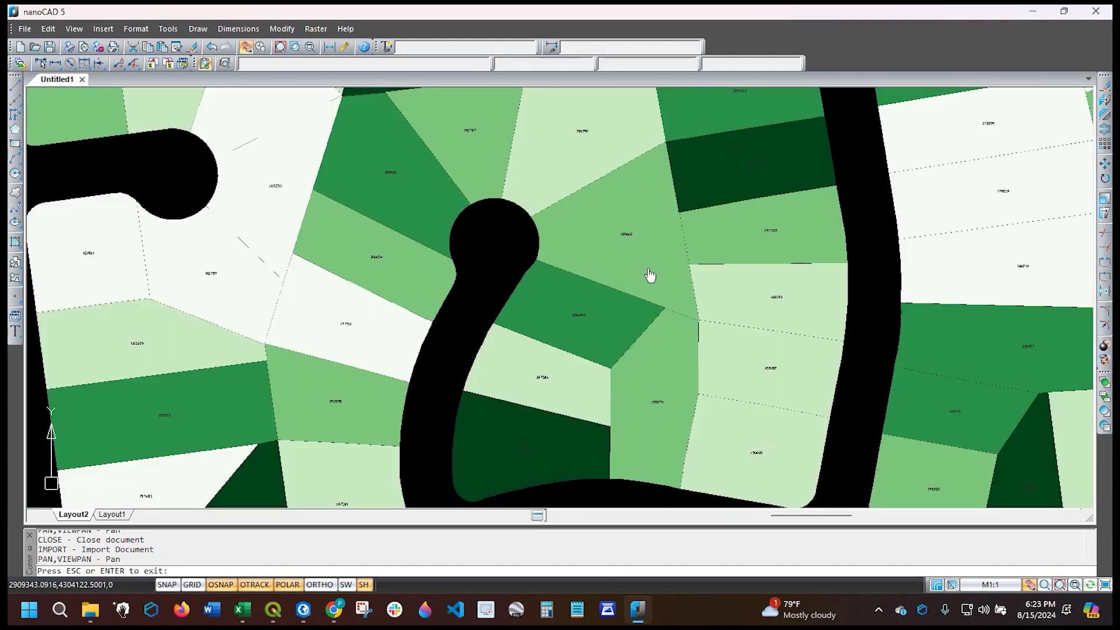